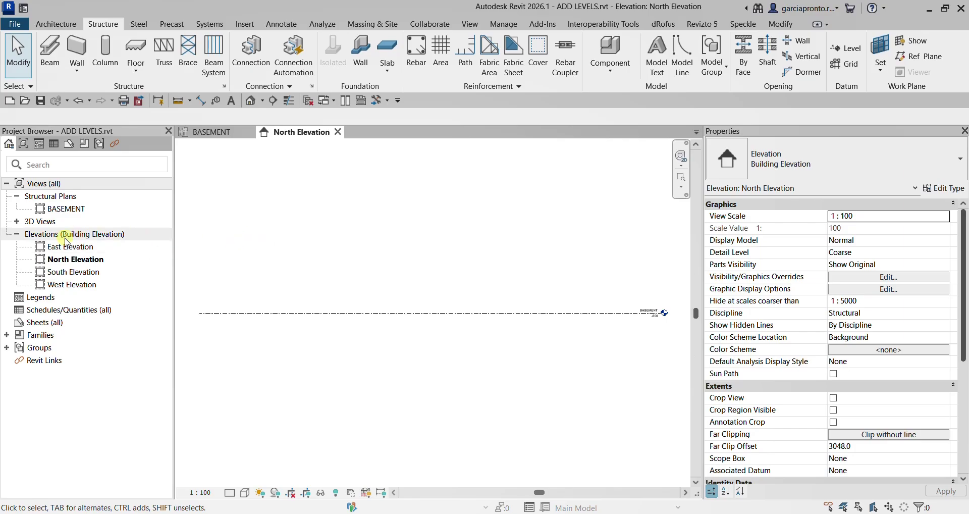
Check the elevation markers in the BASEMENT structural plan, fitted to the window, and return to the North Elevation view.
double_click(70, 210)
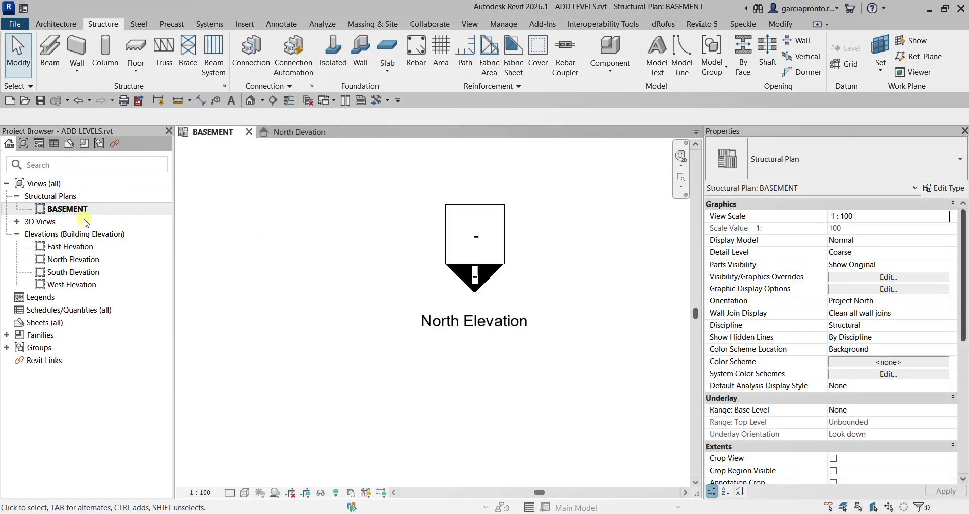
key(z)
key(f)
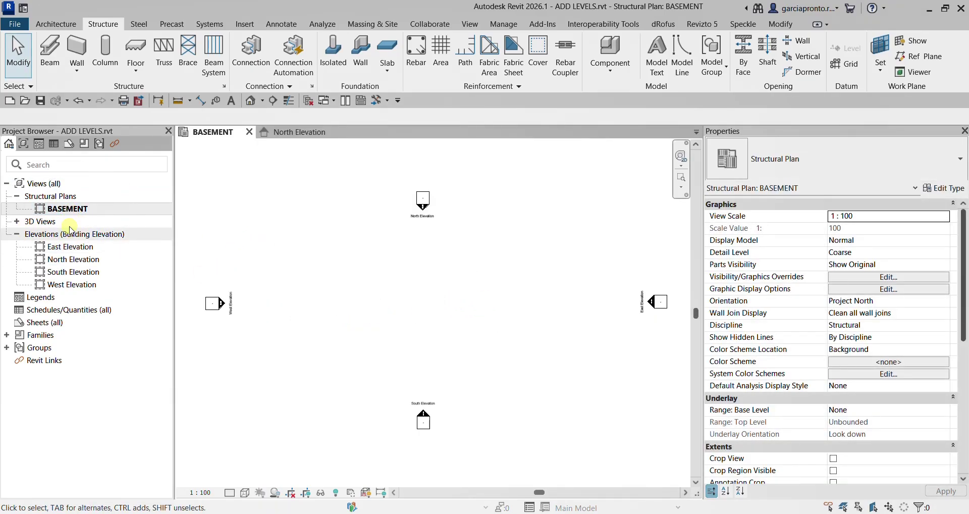
double_click(74, 264)
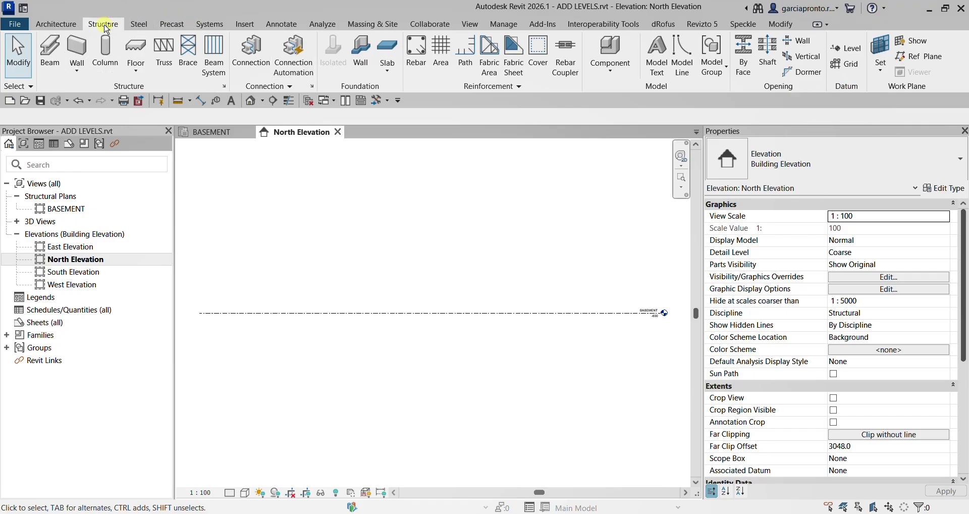
Start the Level tool in line mode with plan view creation enabled, keeping only Structural Plan as the view type.
click(852, 49)
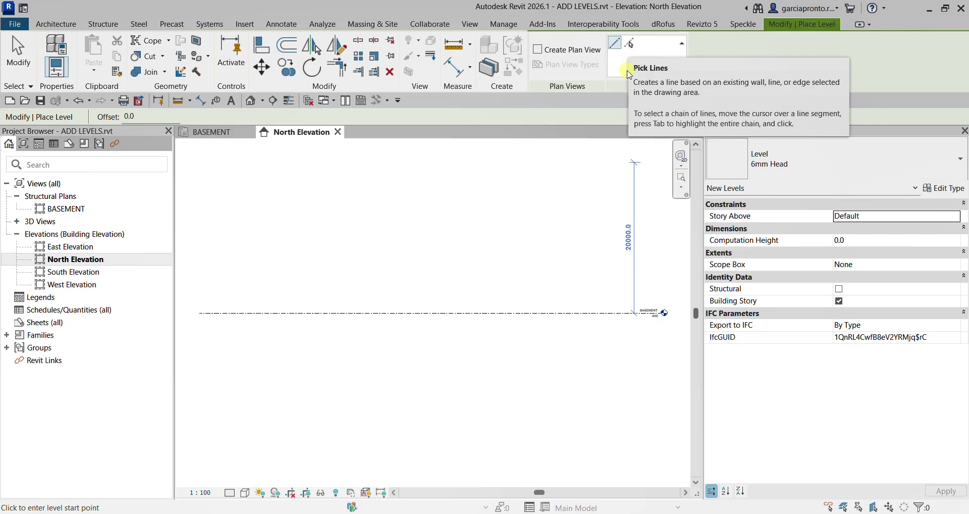
click(615, 44)
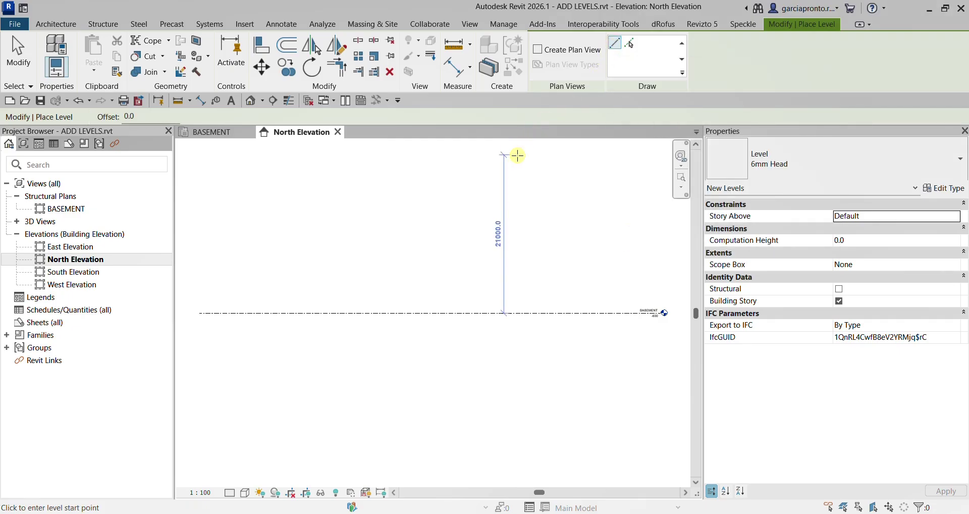
click(576, 95)
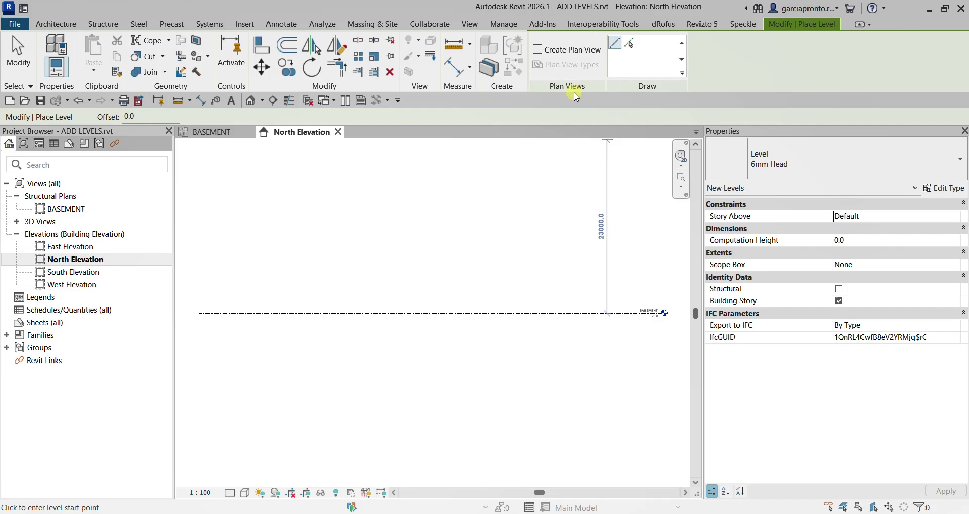
scroll(673, 277, up, 2)
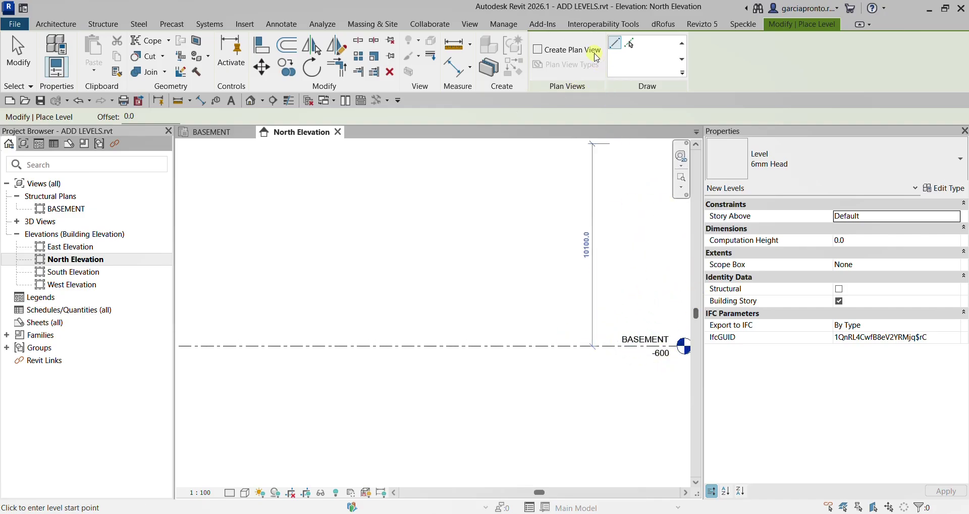
click(540, 52)
click(572, 69)
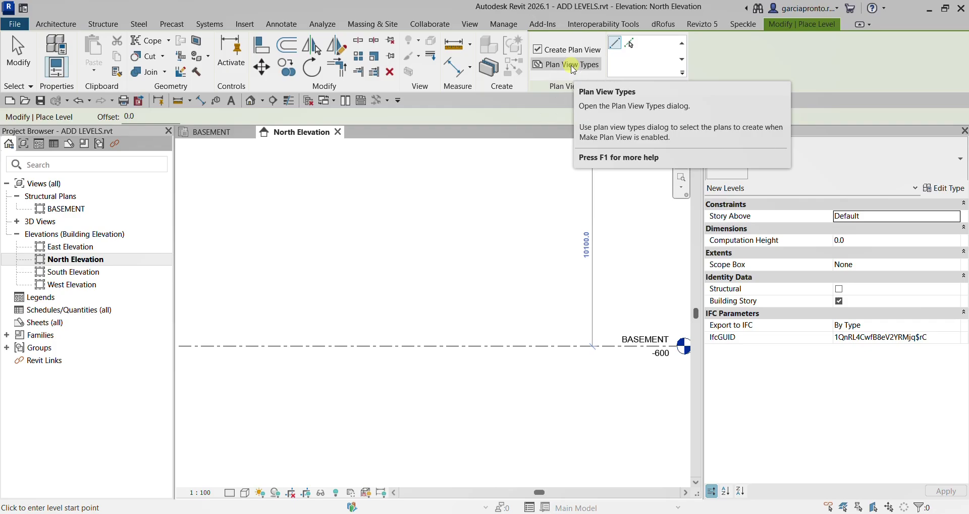
click(574, 68)
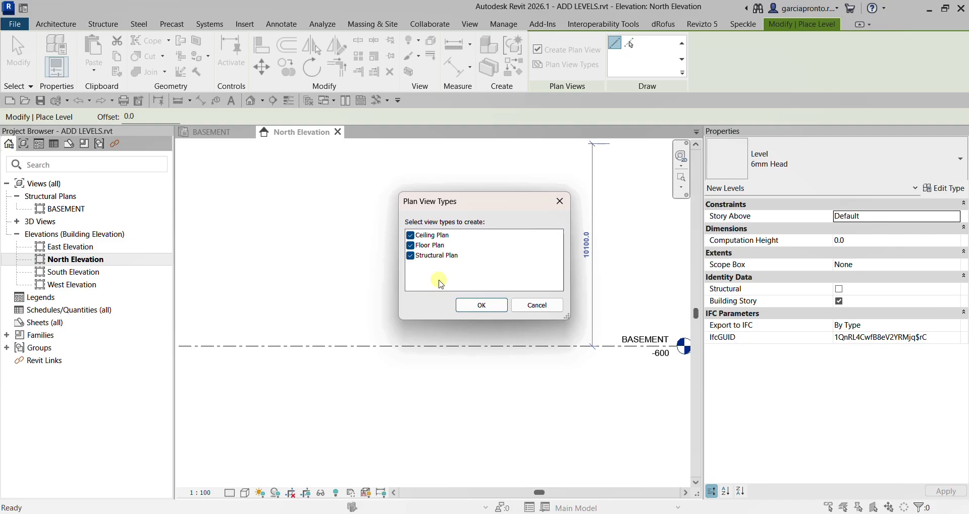
click(411, 246)
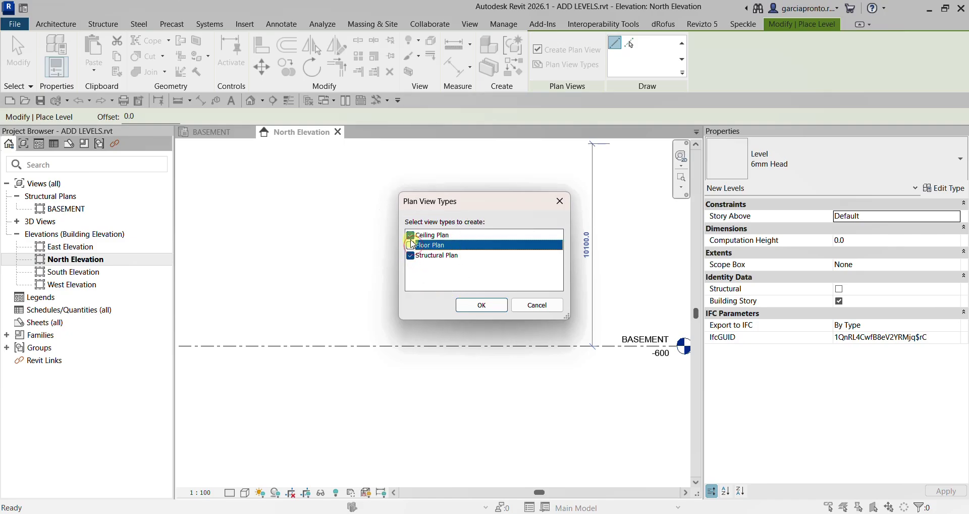
click(410, 235)
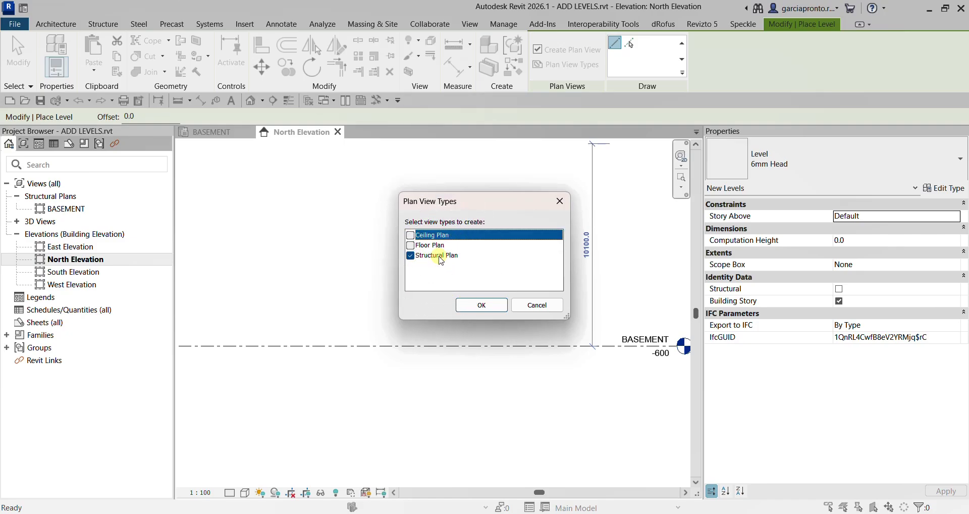
click(482, 306)
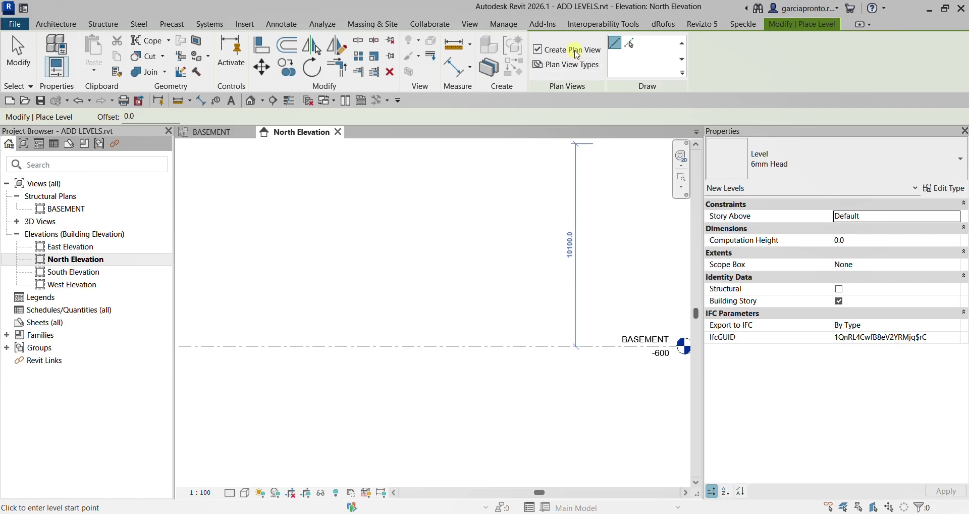
Draw a new level 3600 mm above BASEMENT, with both ends aligned to the ends of the BASEMENT line.
scroll(545, 261, down, 1)
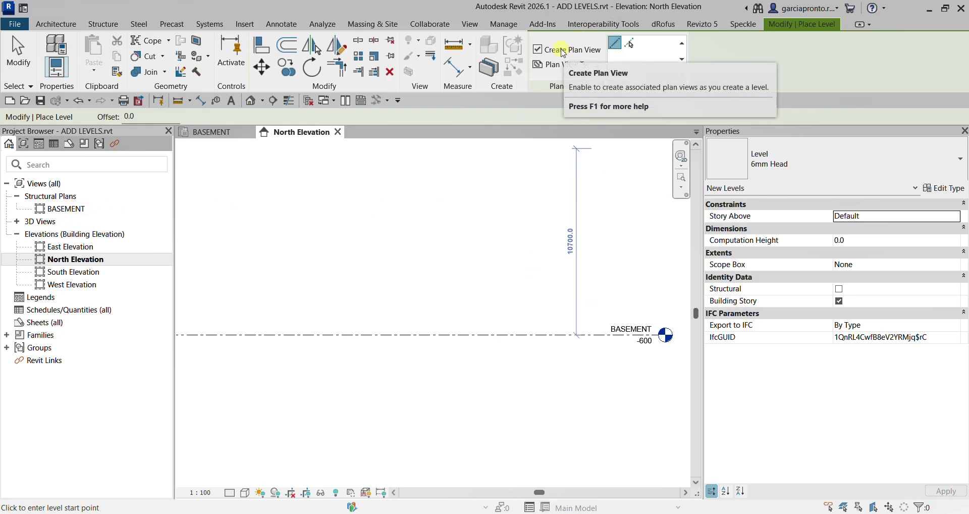
scroll(435, 272, down, 3)
middle_drag(346, 275, 465, 283)
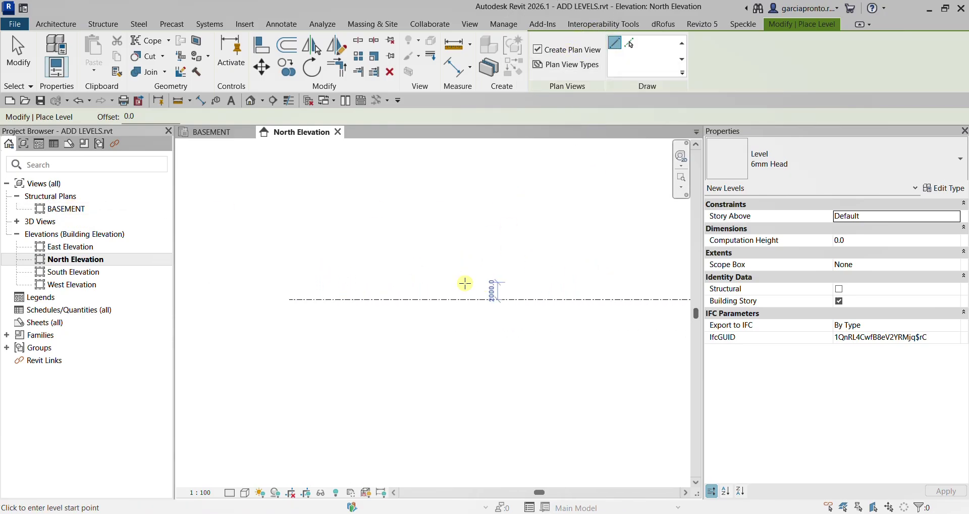
scroll(476, 278, down, 1)
scroll(344, 268, up, 2)
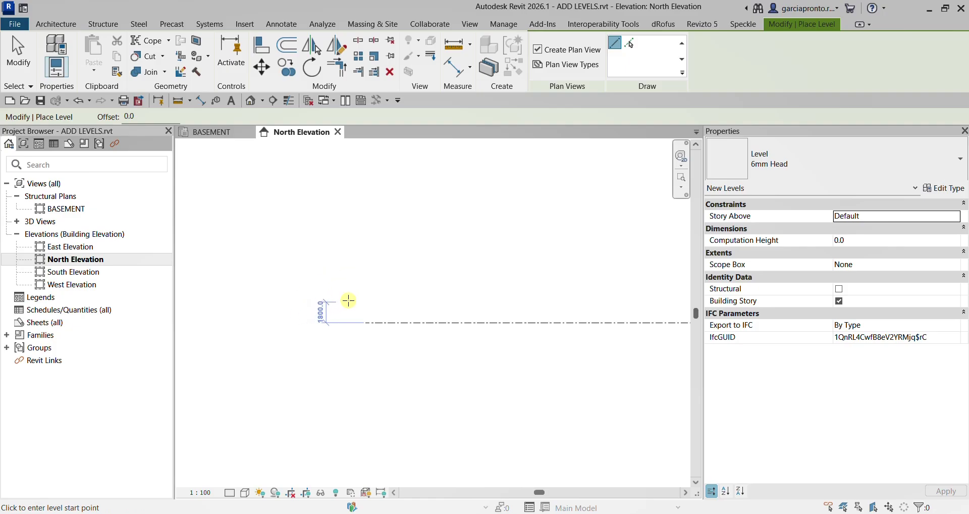
scroll(364, 301, up, 3)
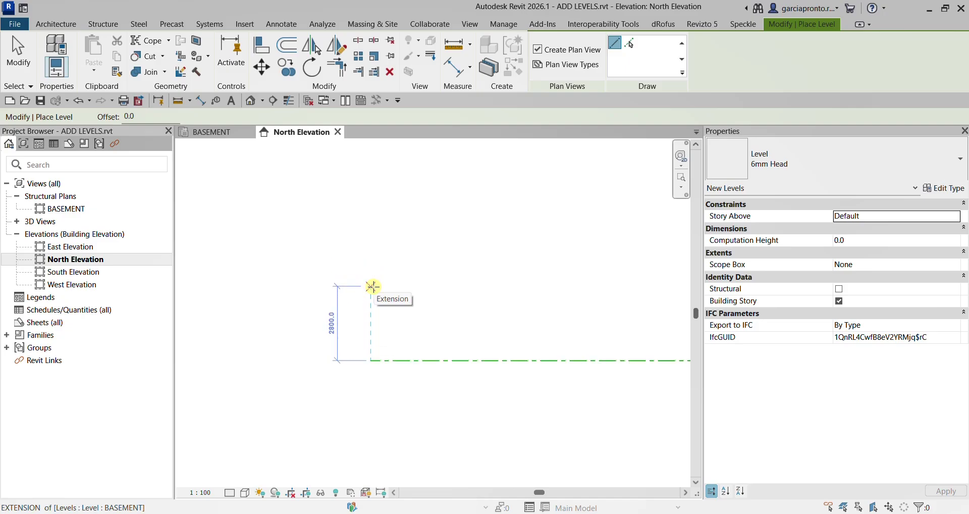
text(36)
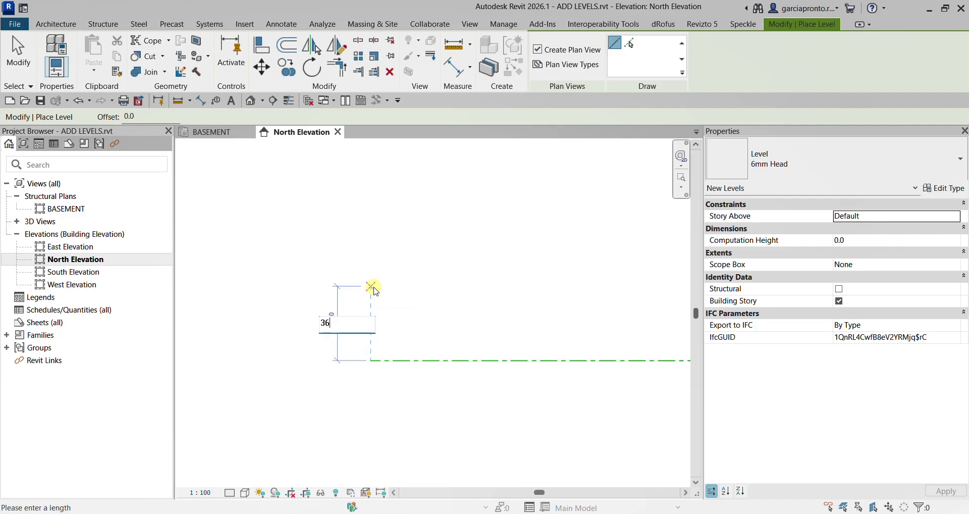
text(00)
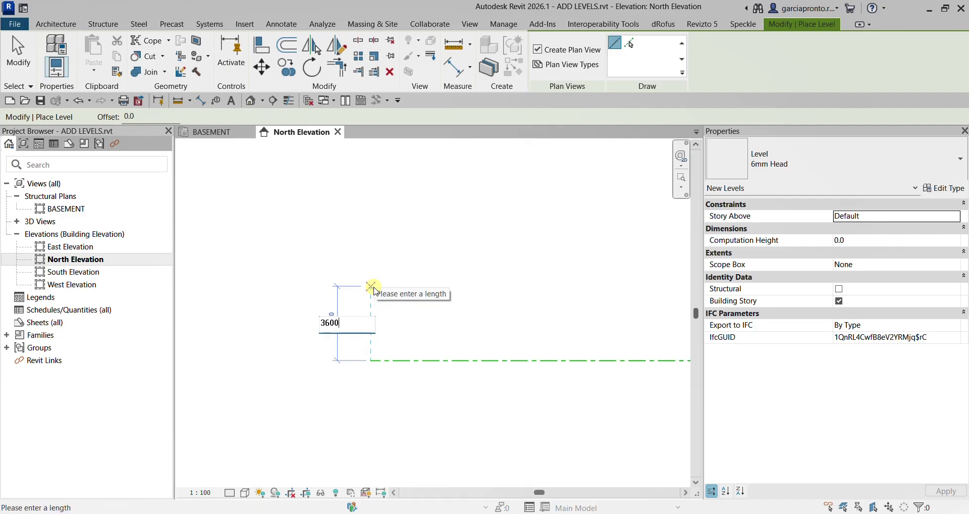
key(Return)
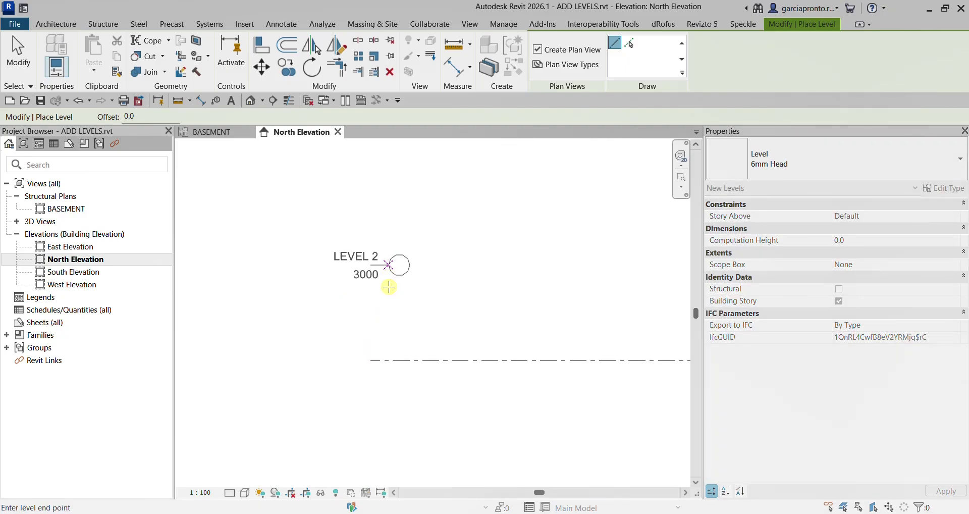
scroll(553, 277, down, 3)
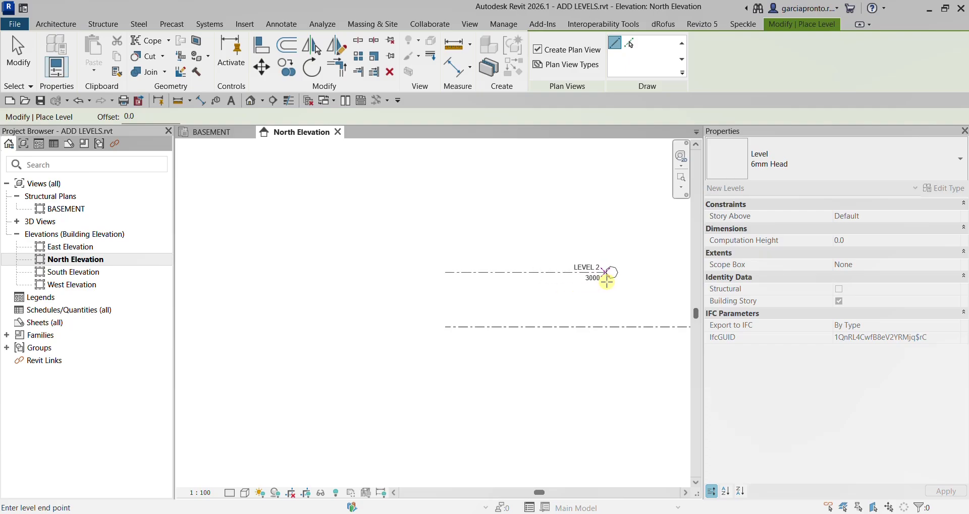
scroll(434, 275, down, 2)
middle_drag(508, 281, 485, 263)
scroll(558, 270, down, 2)
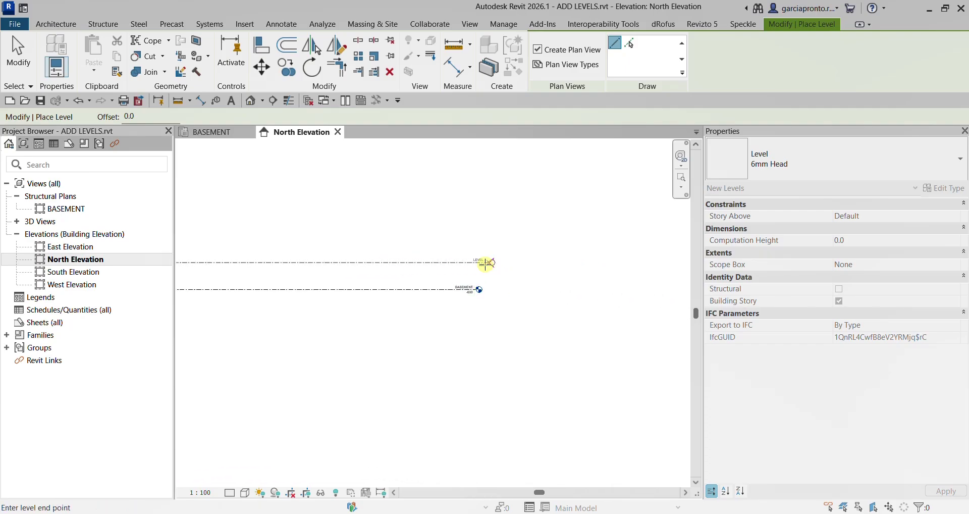
scroll(485, 263, up, 5)
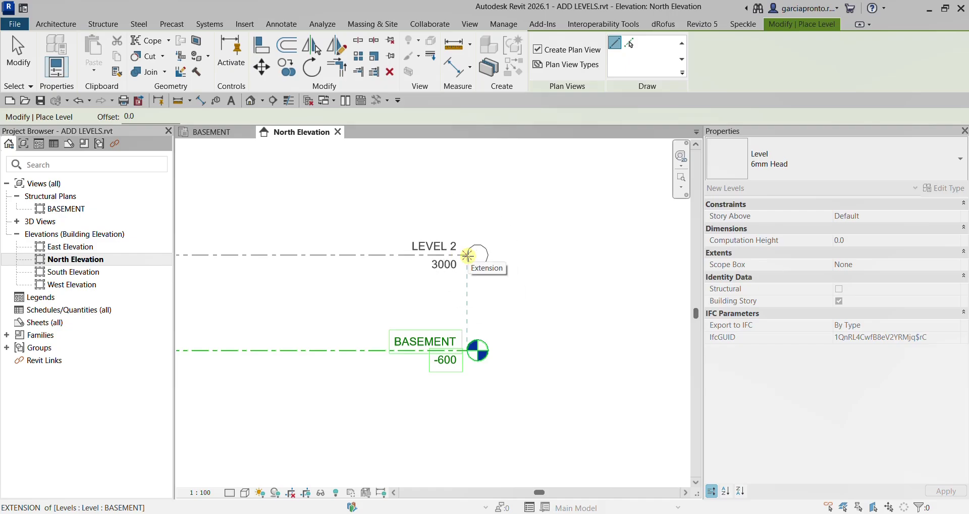
click(468, 255)
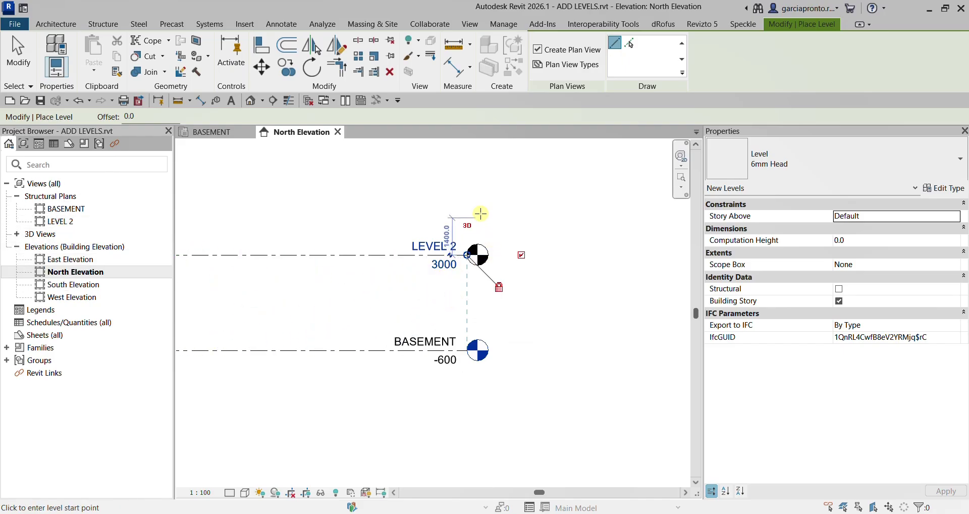
click(17, 51)
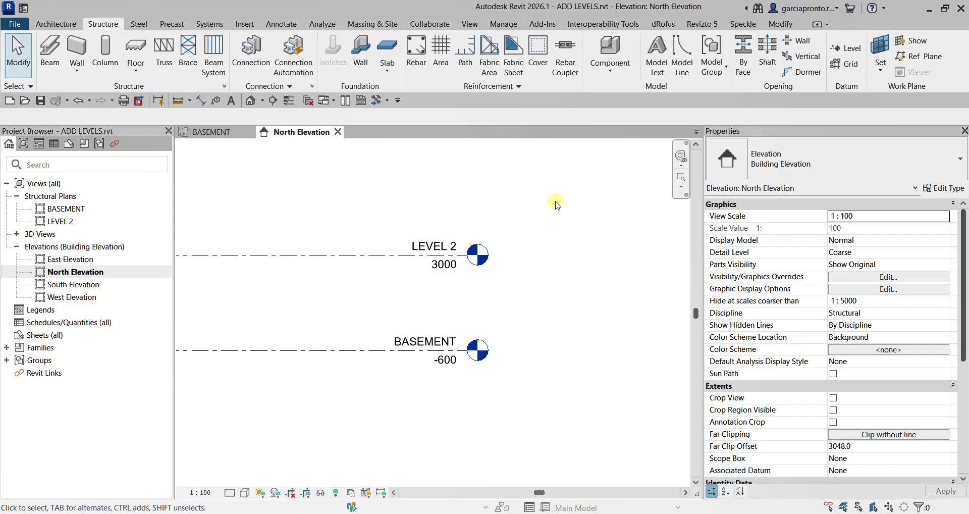
Copy LEVEL 2 vertically upward by 3600 mm with the Copy tool to add another level.
middle_drag(394, 220, 444, 291)
scroll(437, 303, up, 2)
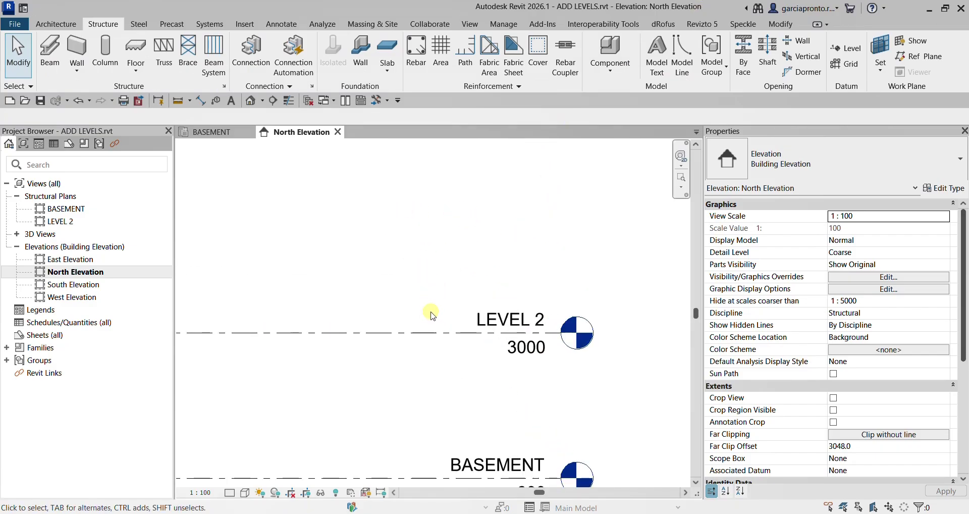
click(420, 332)
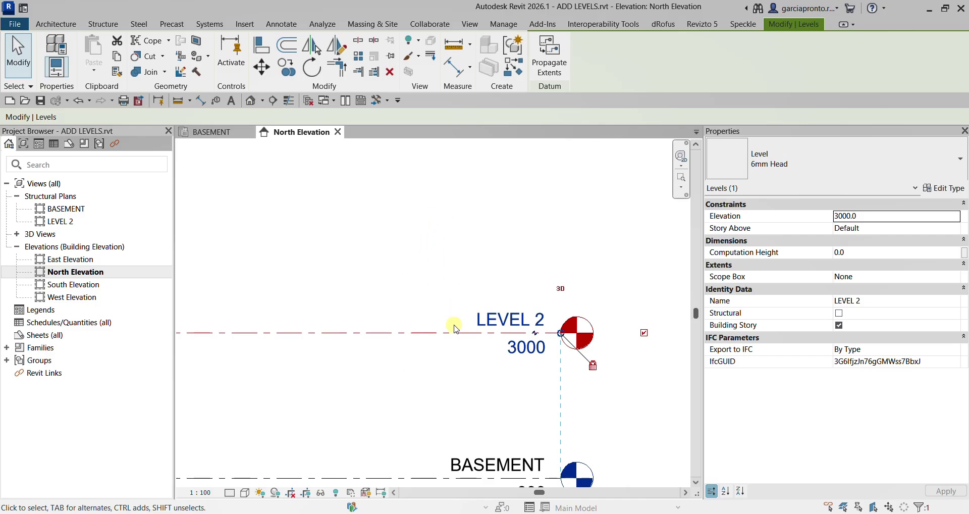
scroll(461, 224, down, 2)
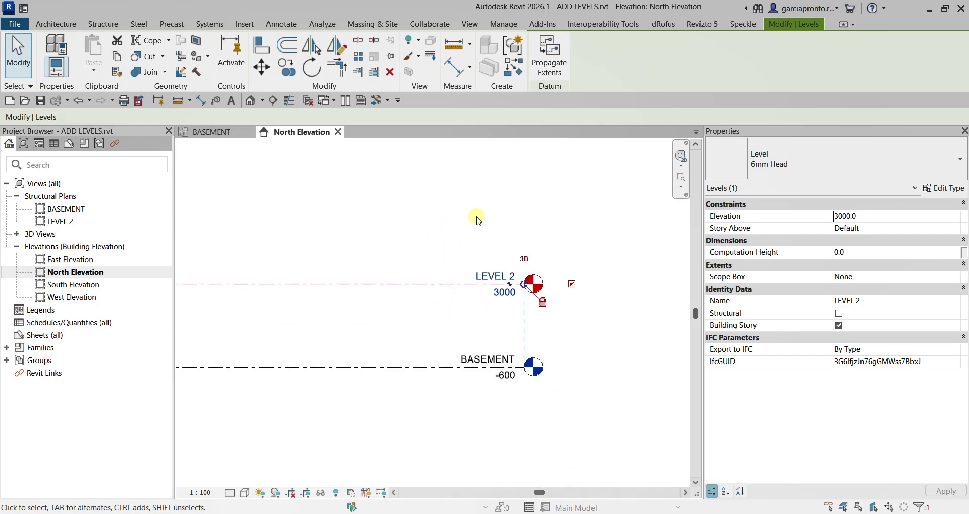
click(421, 284)
click(289, 67)
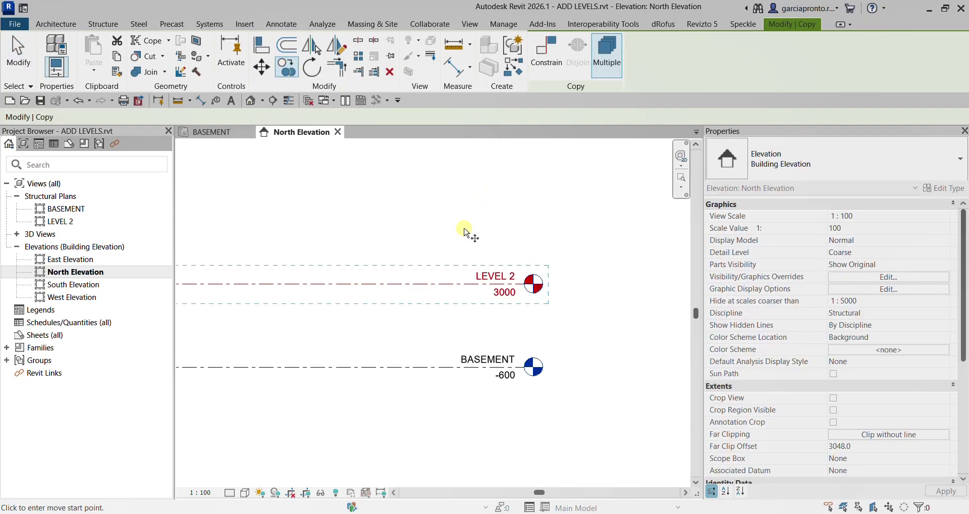
click(444, 284)
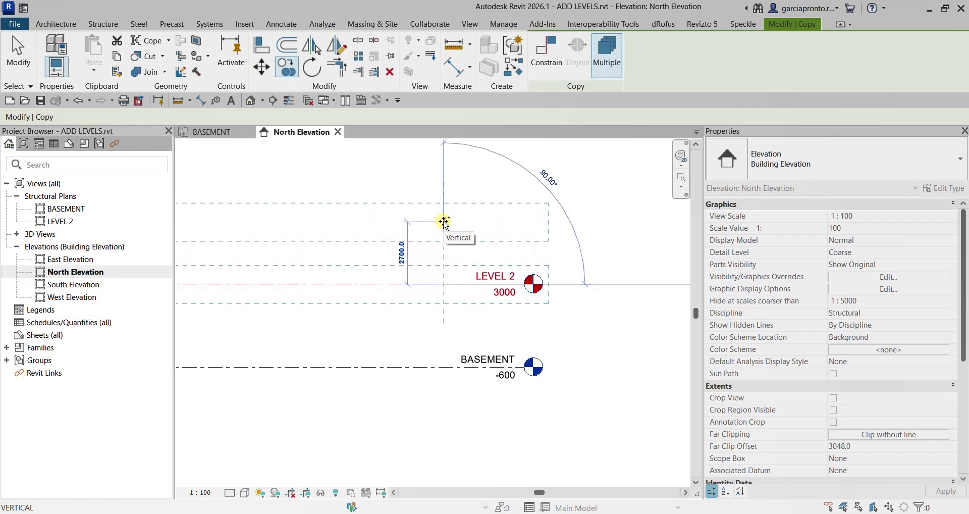
text(3600)
key(Return)
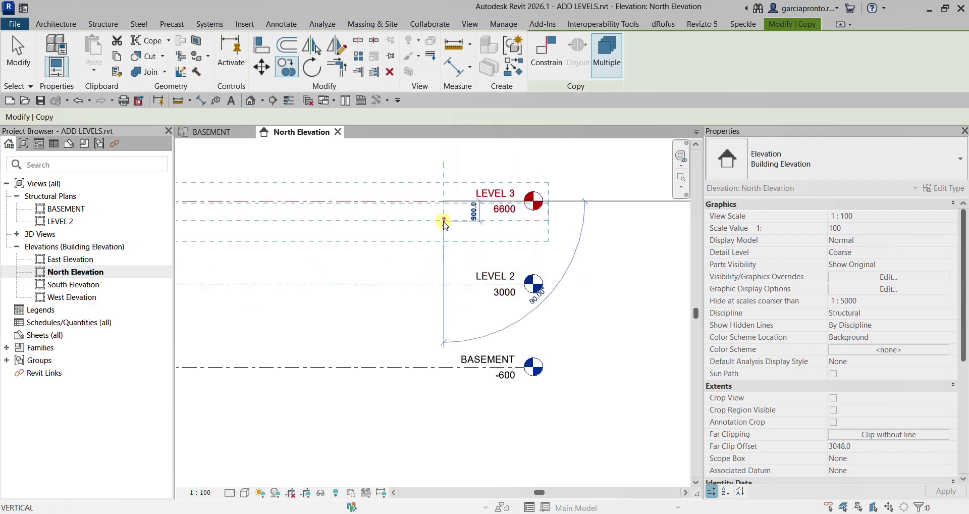
click(23, 62)
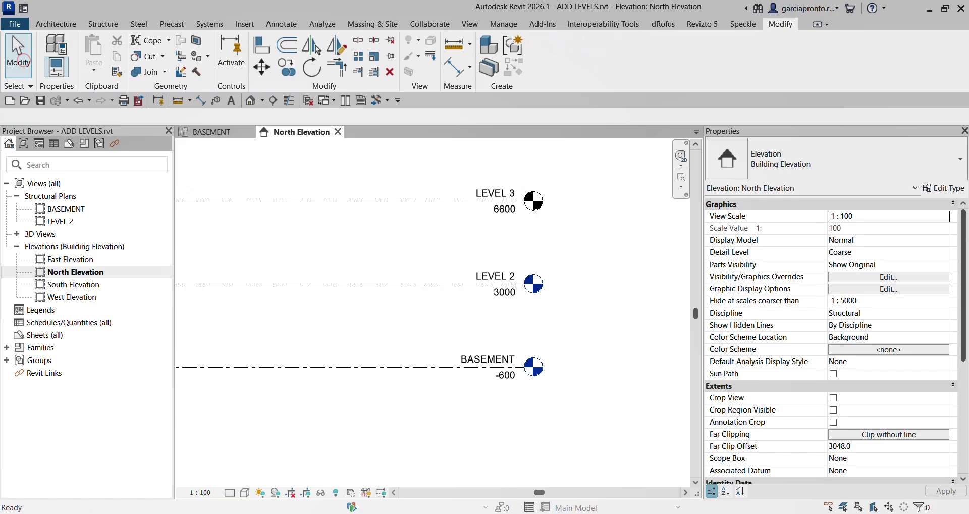
Compare the level head symbols of LEVEL 3, LEVEL 2 and BASEMENT in the North Elevation.
scroll(549, 228, up, 2)
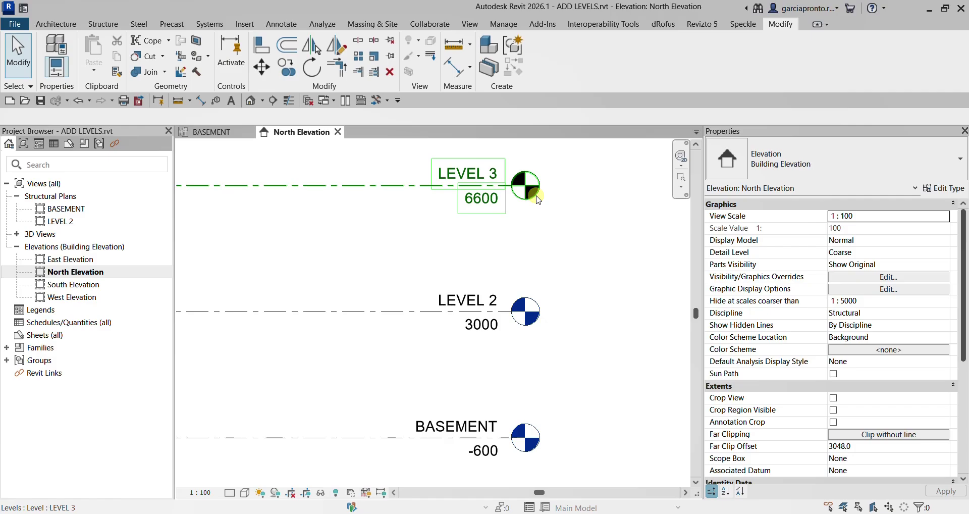
click(380, 184)
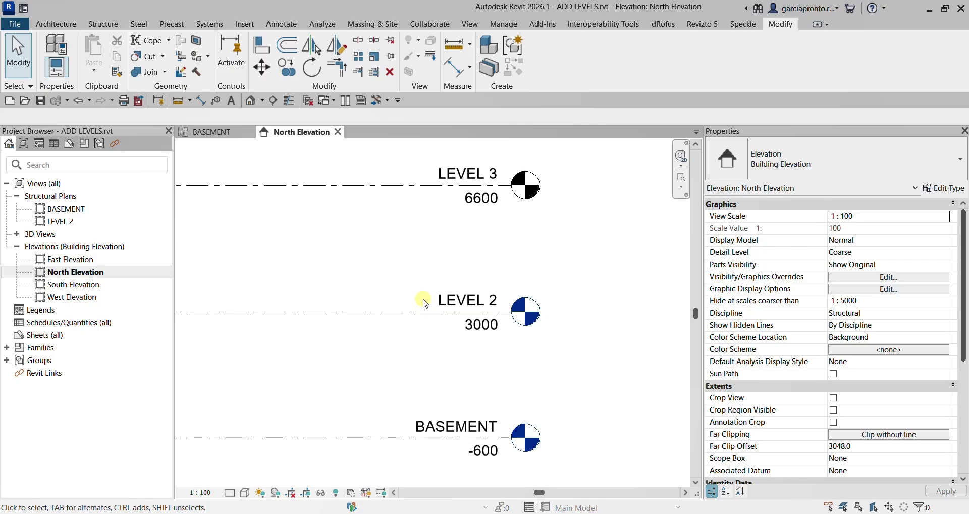
click(534, 322)
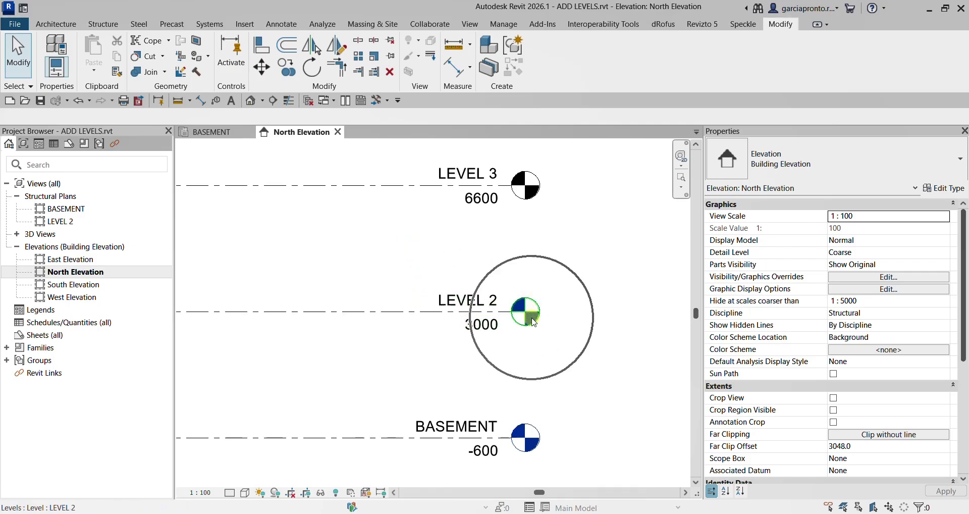
click(523, 437)
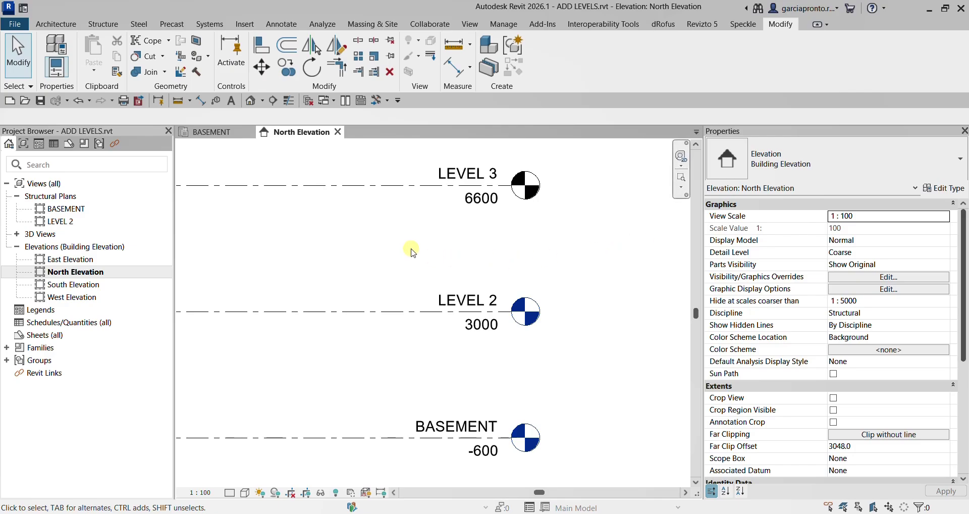
Start the Level tool in Pick Lines mode with plan view creation enabled and only Structural Plan as the view type.
scroll(390, 253, down, 3)
middle_drag(389, 252, 490, 268)
scroll(483, 264, down, 1)
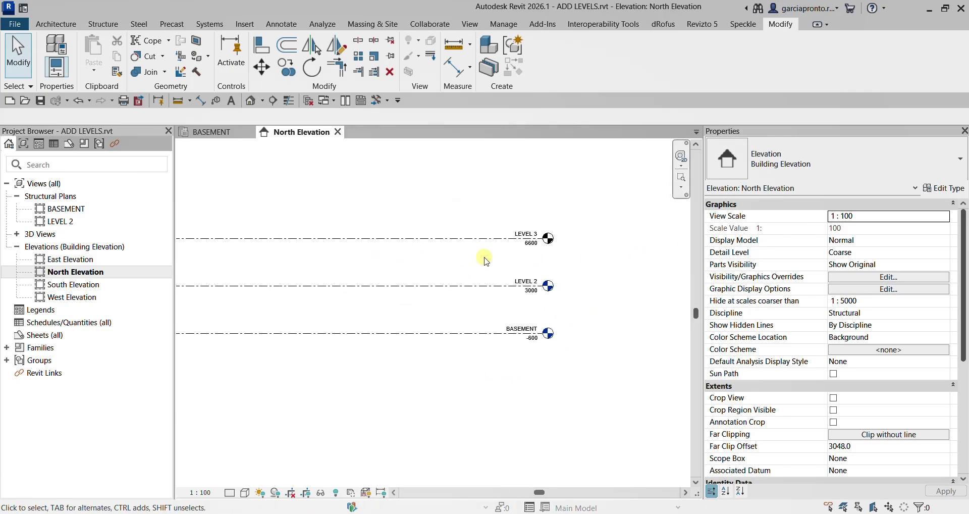
scroll(486, 259, up, 1)
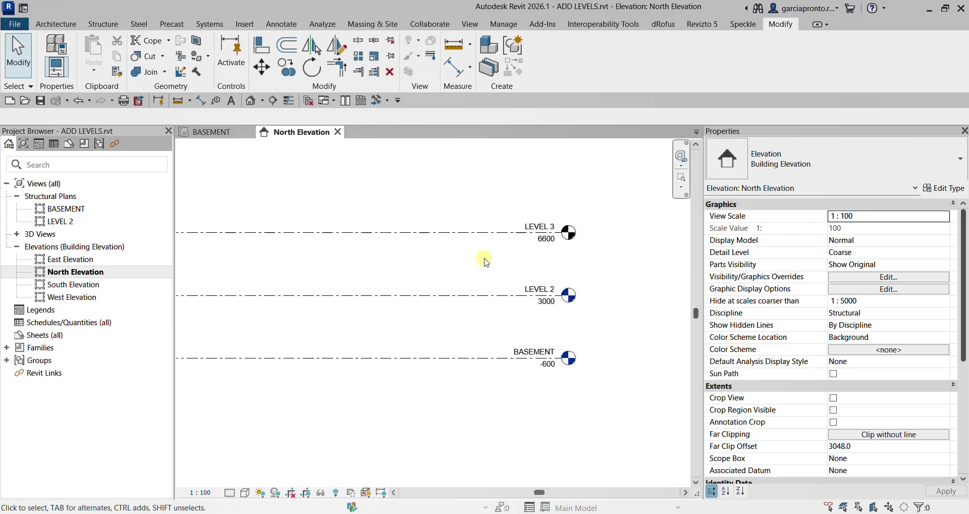
click(110, 26)
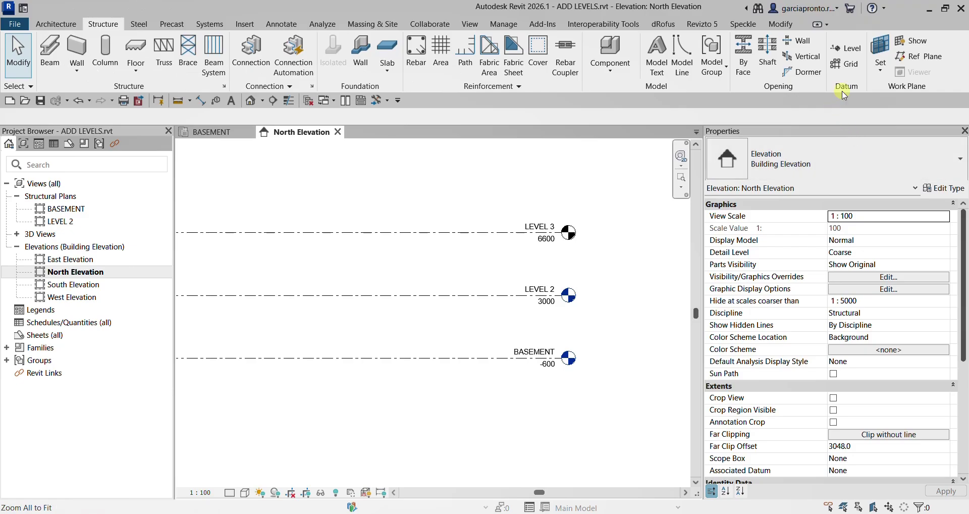
click(847, 50)
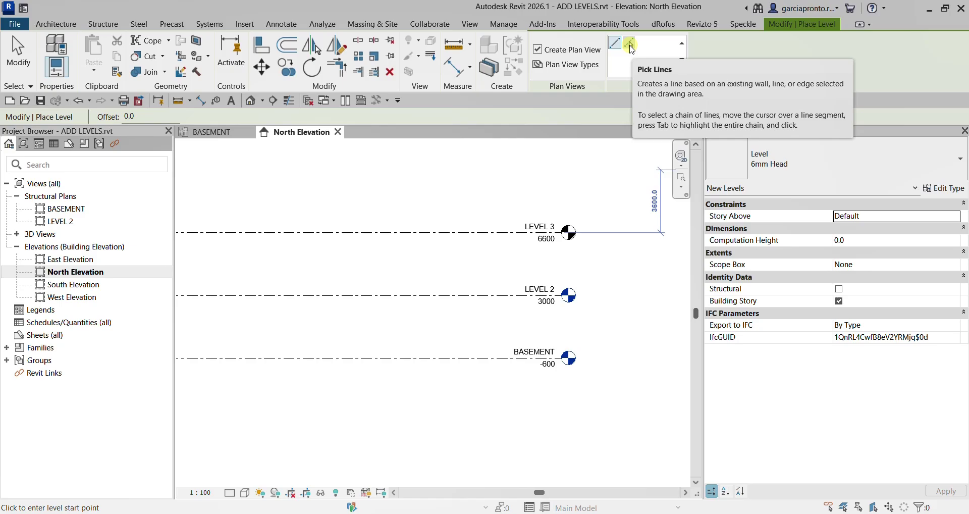
click(630, 45)
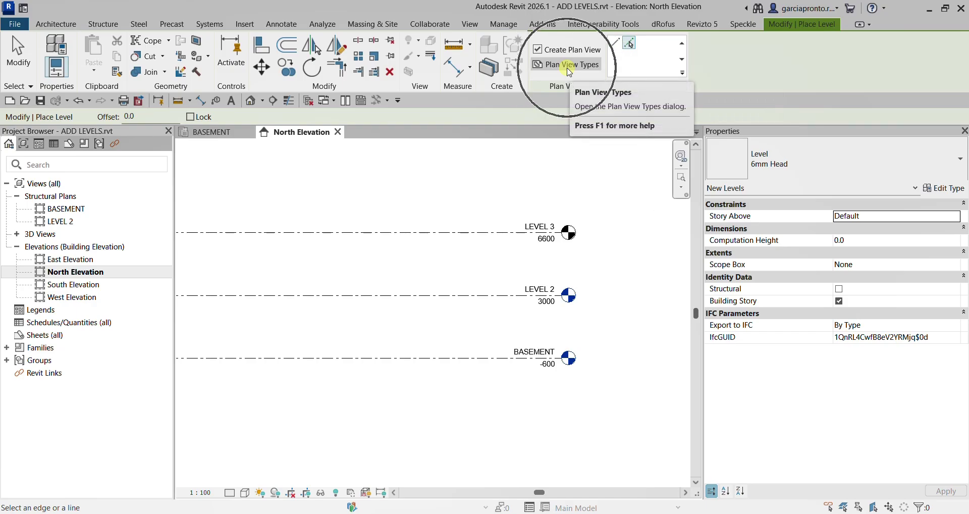
click(569, 66)
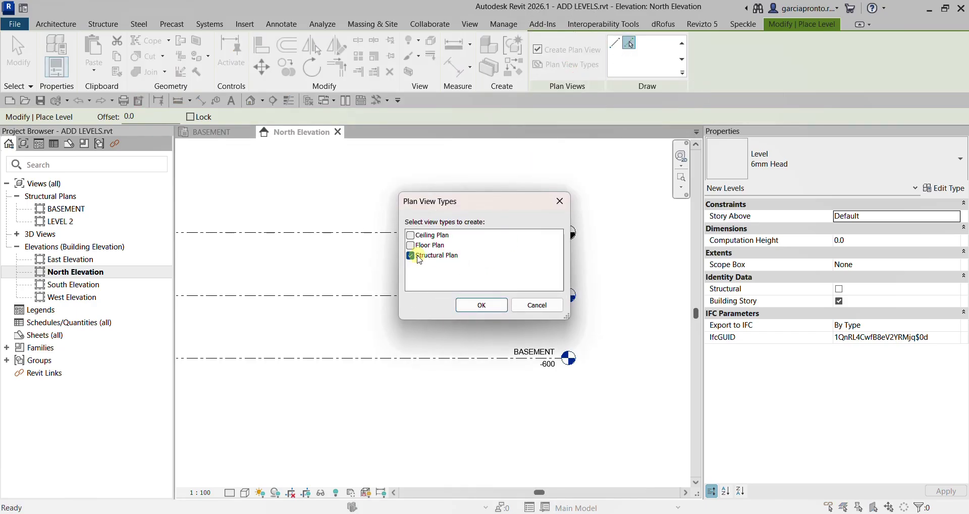
click(484, 306)
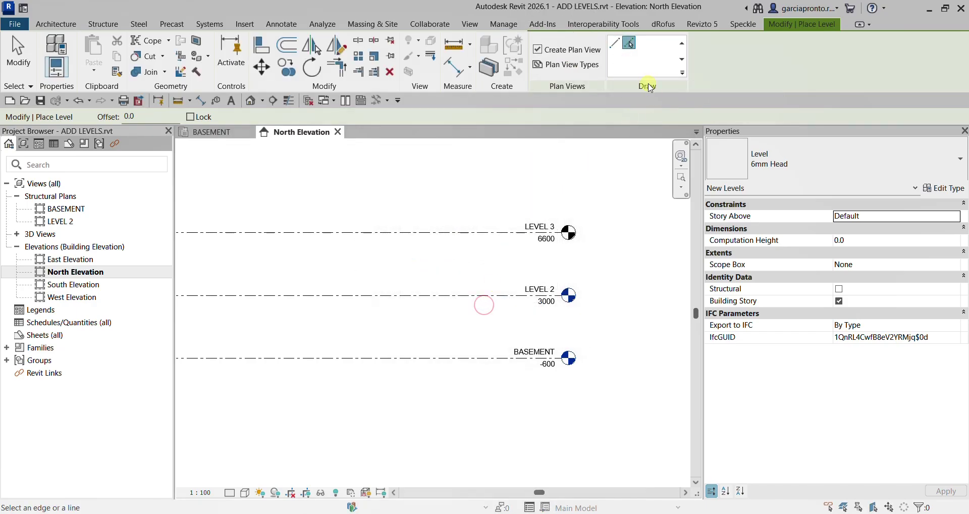
click(632, 45)
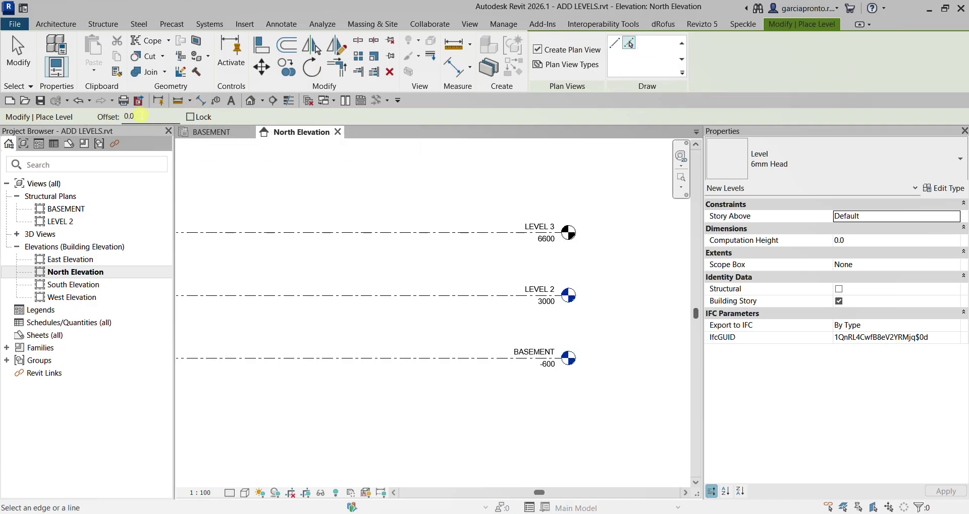
Set the offset to 3600 and pick the LEVEL 3 line to add a level above it, finishing the Level tool.
drag(141, 115, 119, 119)
scroll(477, 187, up, 4)
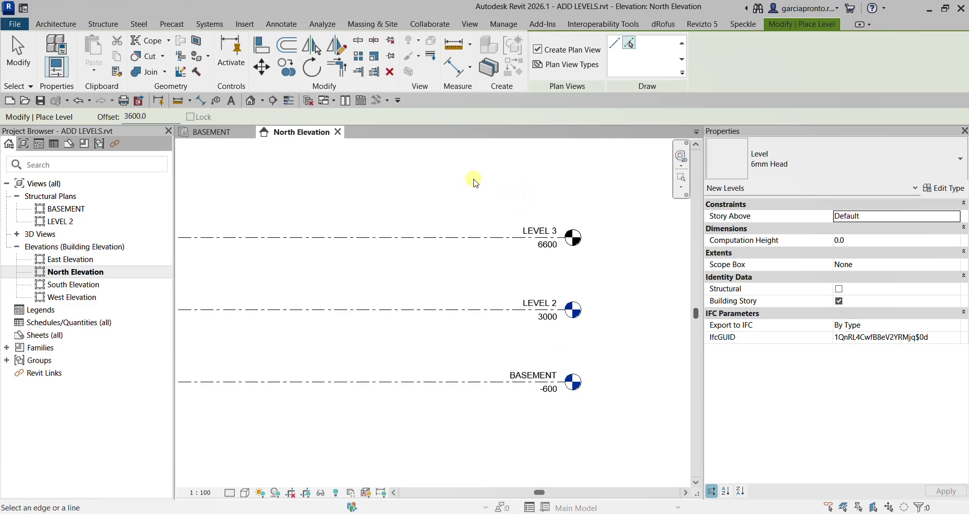
middle_drag(483, 182, 471, 164)
scroll(470, 226, down, 2)
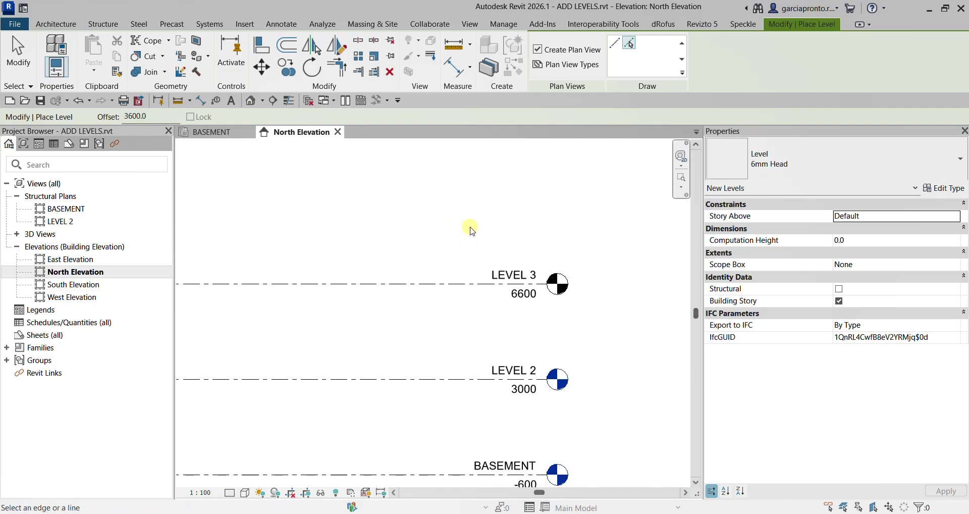
middle_drag(470, 227, 472, 294)
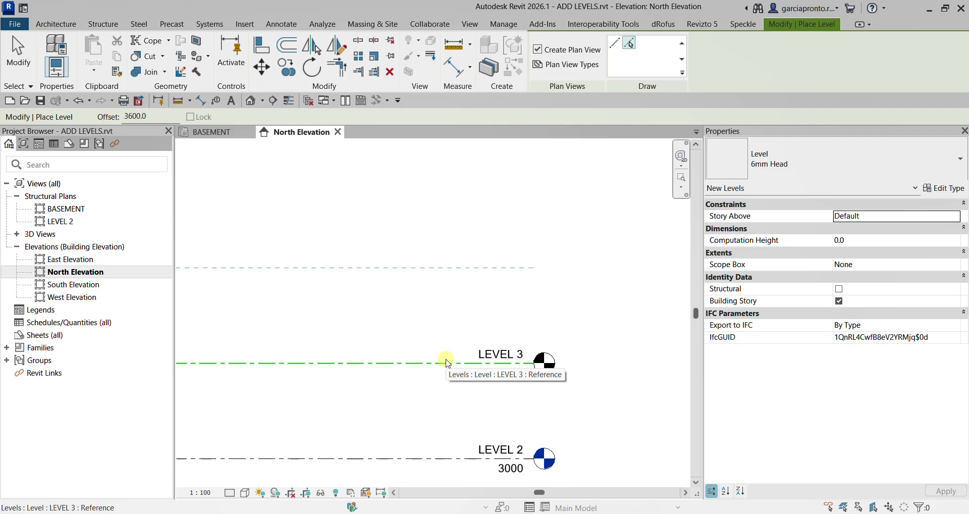
click(448, 362)
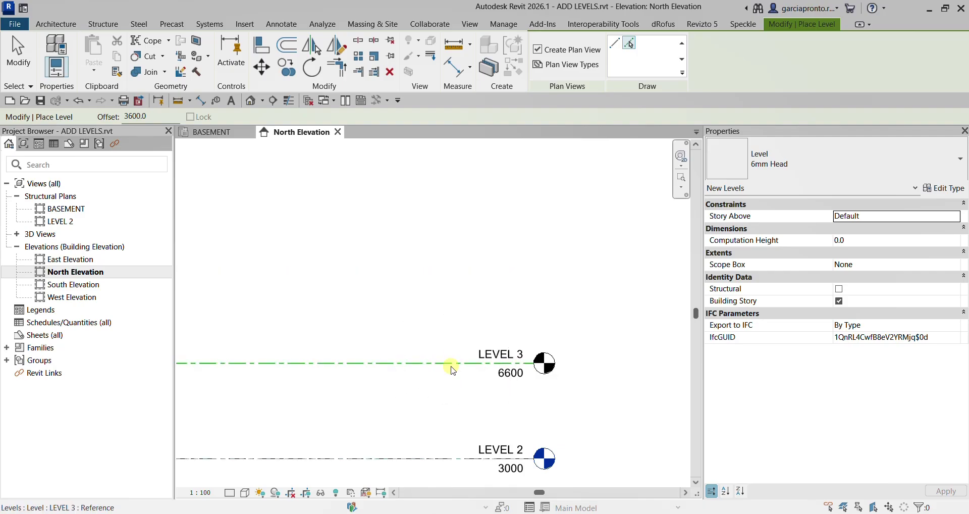
click(444, 363)
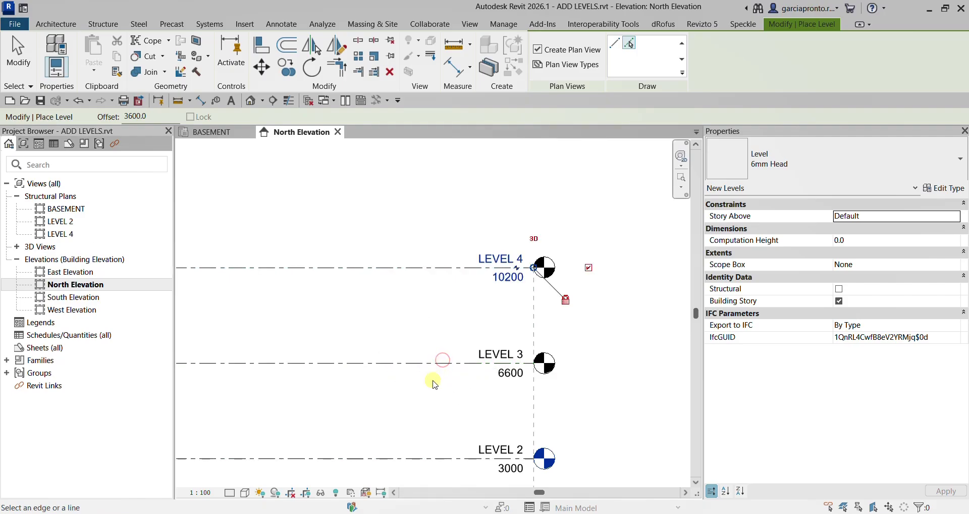
click(67, 235)
click(19, 47)
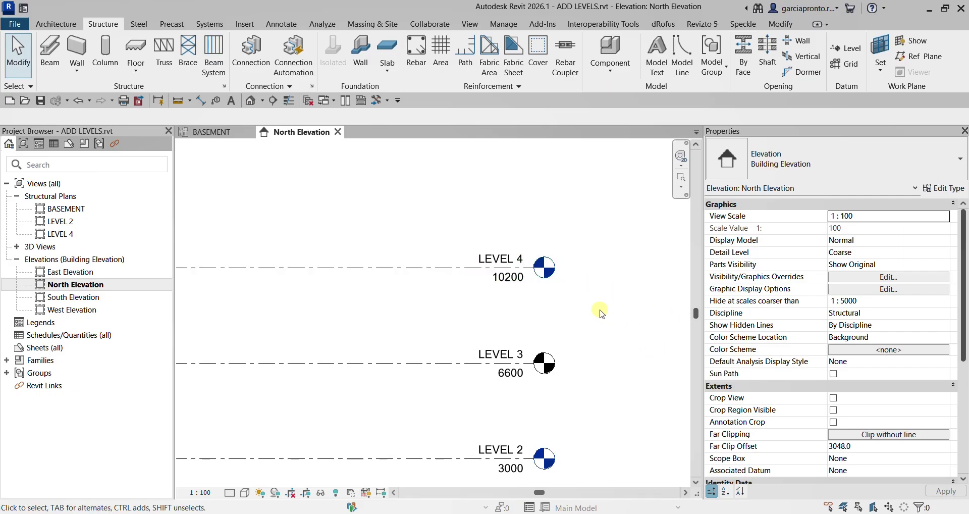
Rename LEVEL 2 as FIRST FLOOR, accept renaming the corresponding views, and suppress that confirmation message for further renames.
scroll(589, 305, down, 2)
scroll(523, 347, up, 3)
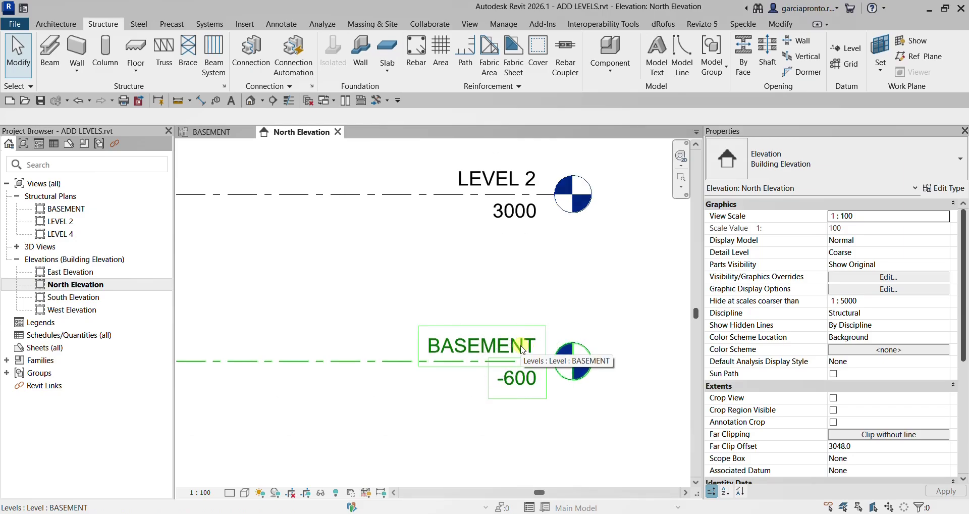
middle_drag(553, 303, 554, 335)
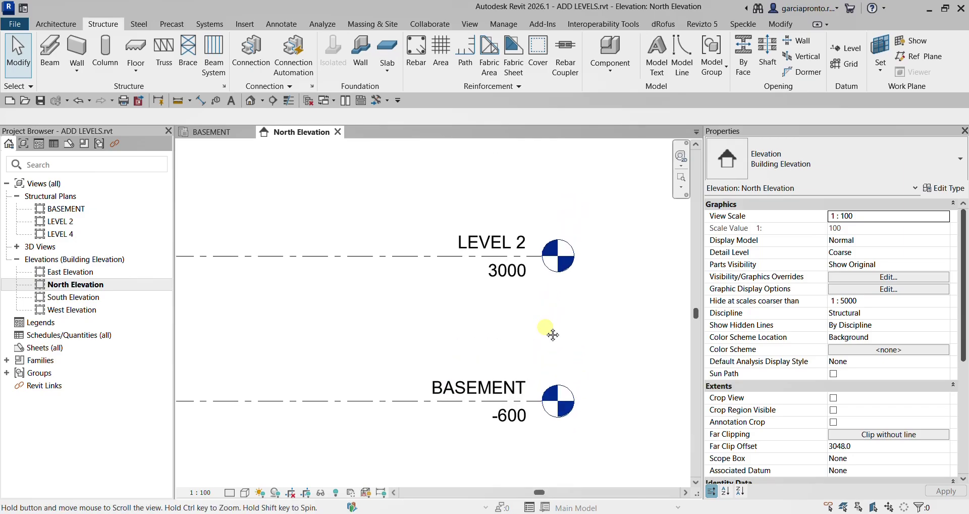
scroll(501, 248, up, 1)
click(501, 248)
click(501, 246)
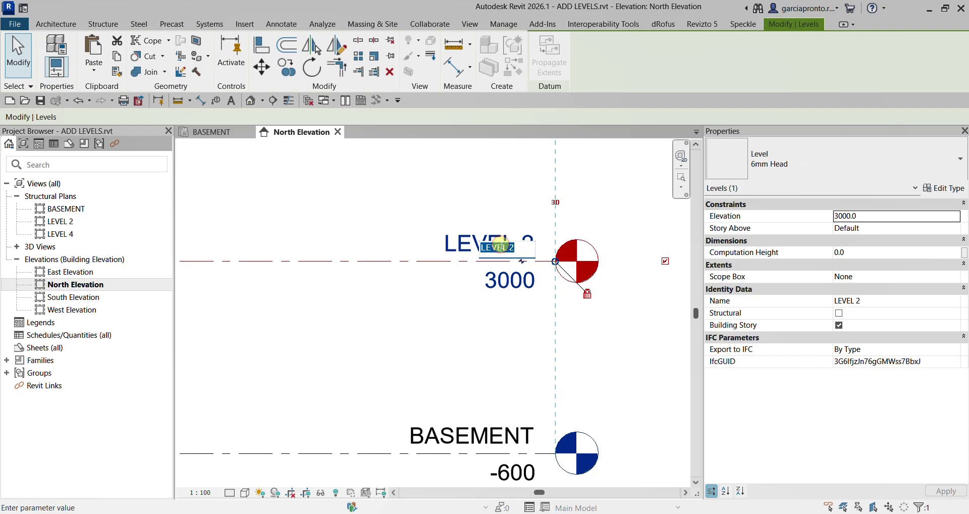
text(FIRST FLOOR)
key(Return)
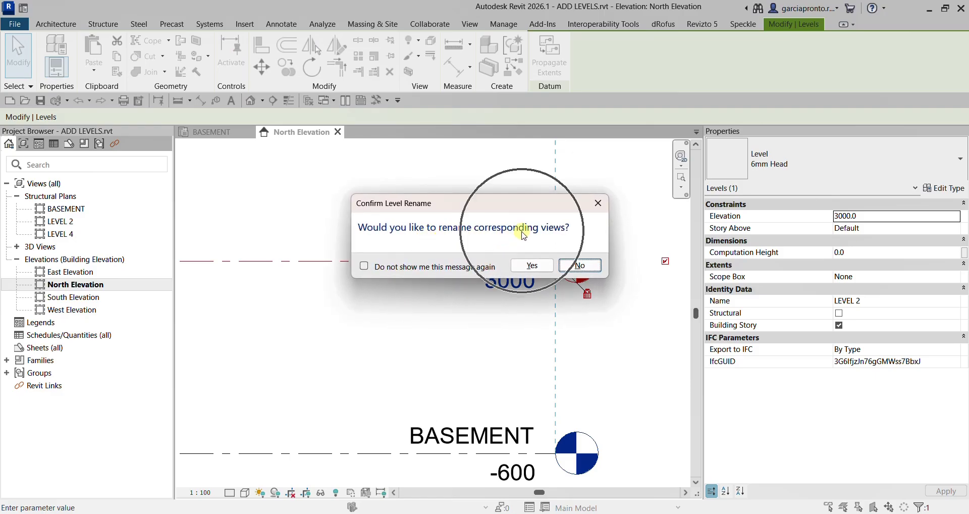
click(369, 268)
click(541, 270)
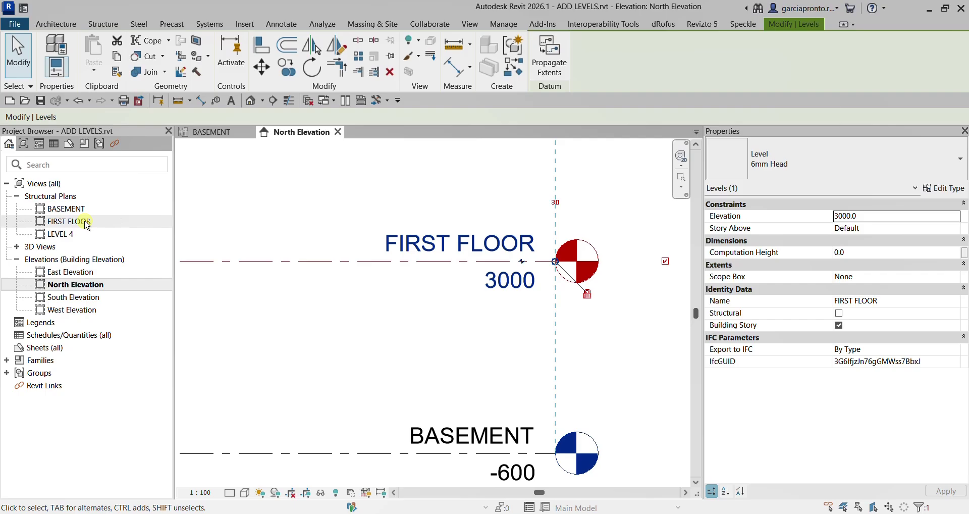
Rename LEVEL 3 as SECOND FLOOR in the North Elevation.
scroll(426, 270, down, 3)
scroll(471, 242, up, 2)
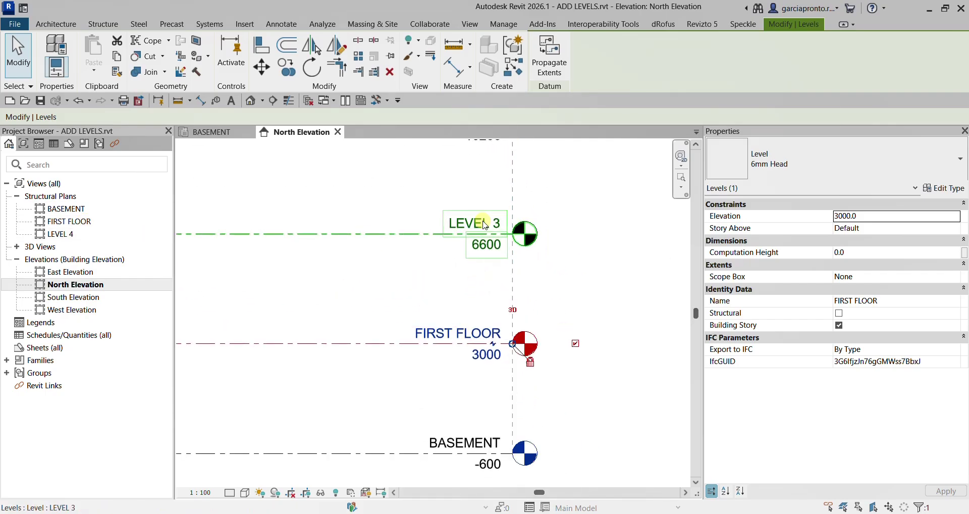
click(478, 227)
click(477, 225)
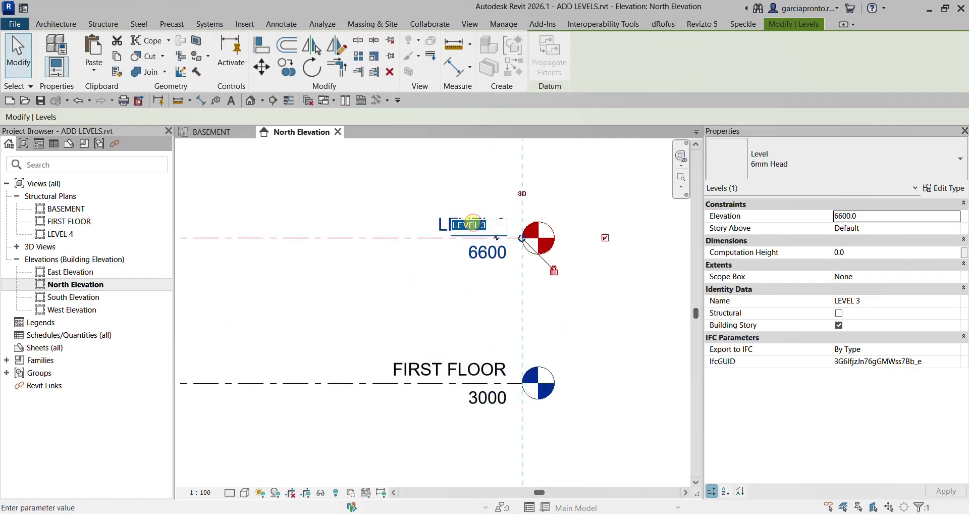
text(SEC)
text(OND FLOOR)
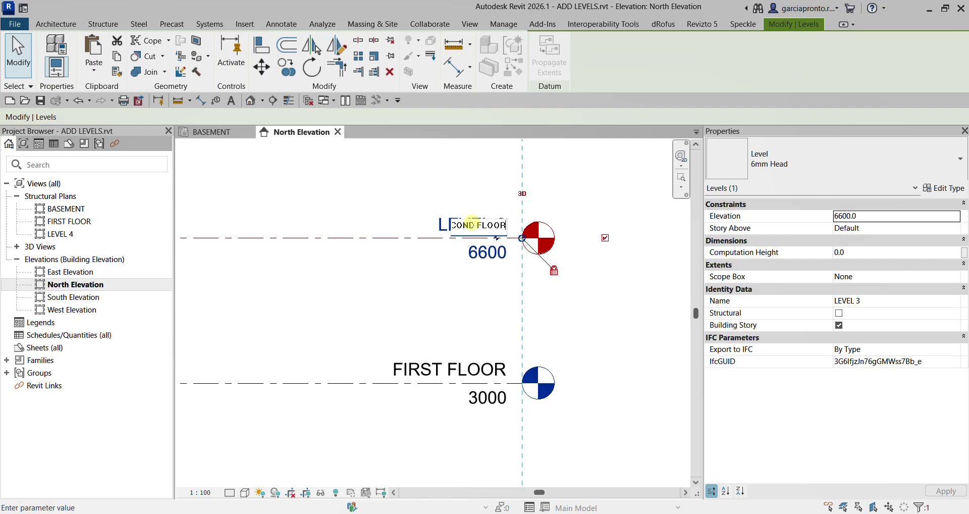
key(Return)
click(454, 252)
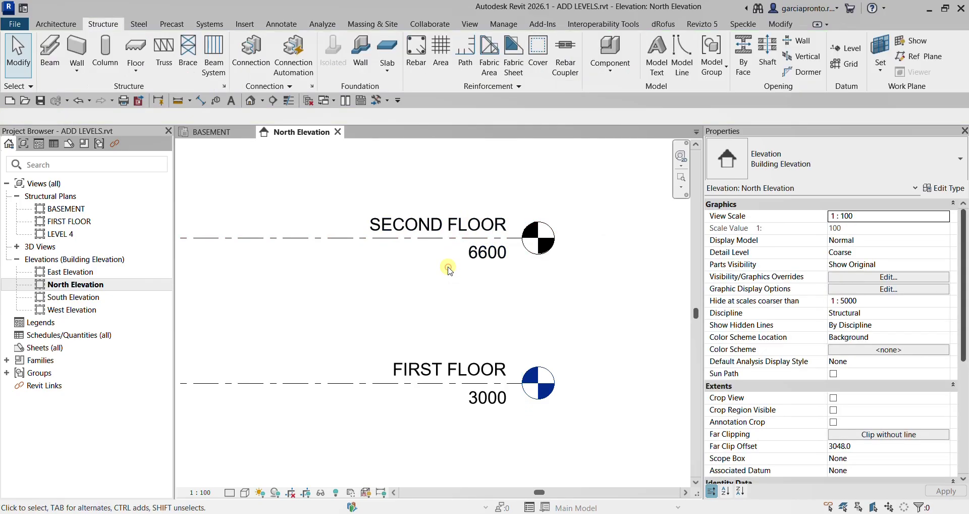
Rename LEVEL 4 as ROOF in the North Elevation.
scroll(454, 252, down, 2)
middle_drag(454, 253, 471, 400)
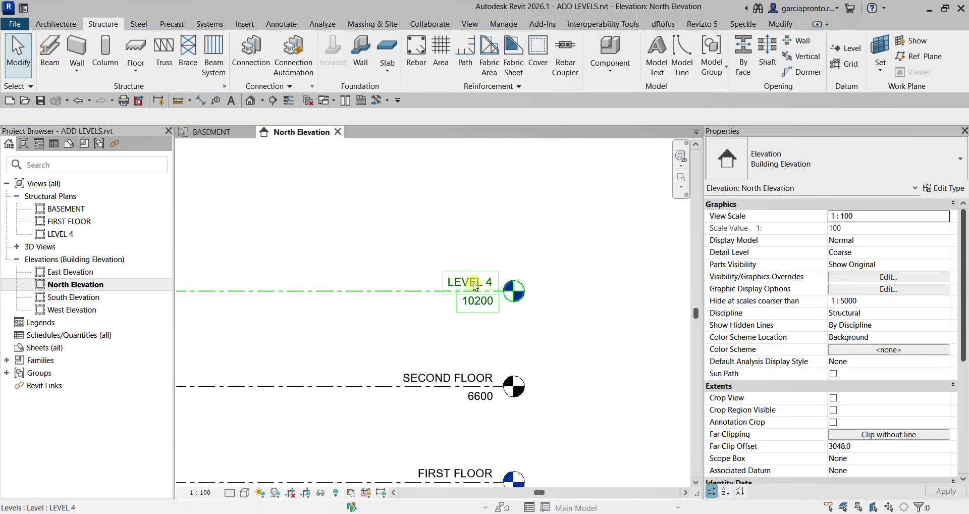
click(475, 283)
click(472, 281)
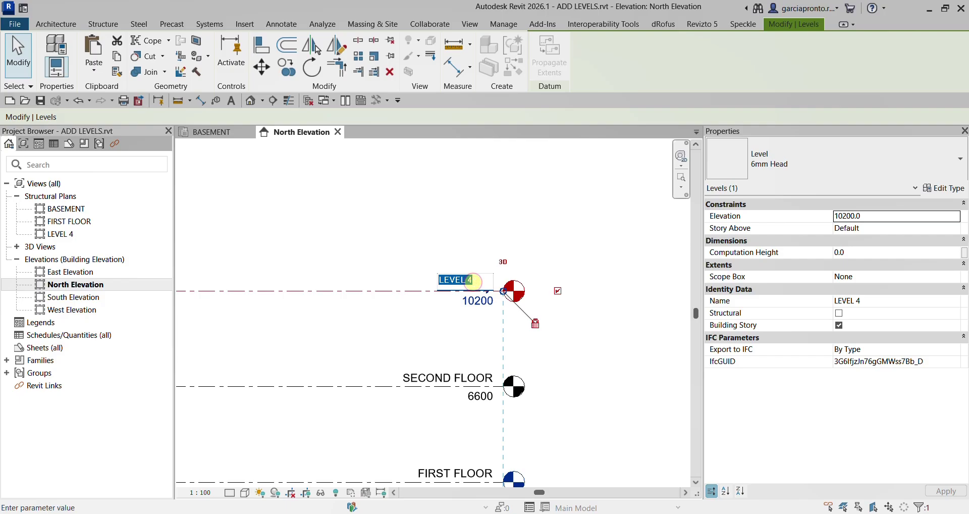
text(ROOF)
key(Return)
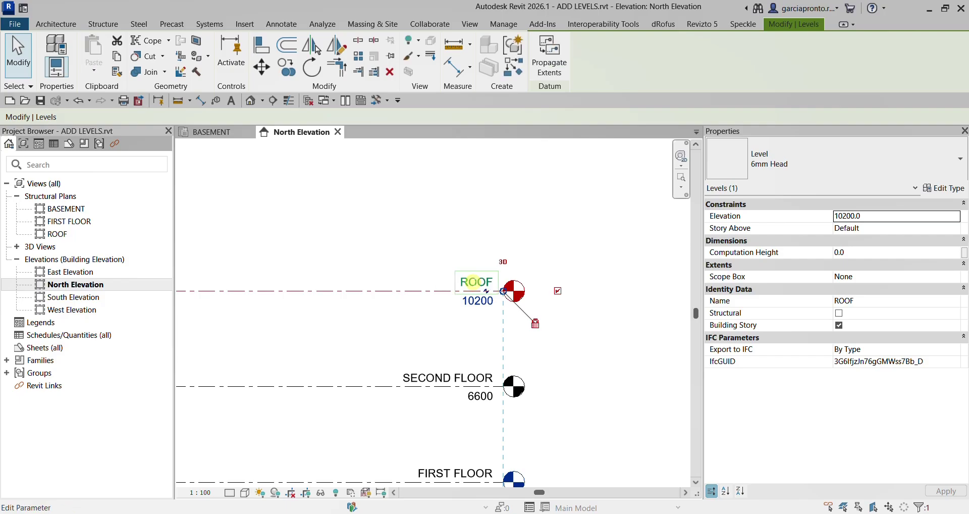
click(628, 371)
scroll(606, 386, down, 2)
middle_drag(605, 386, 624, 239)
scroll(555, 255, up, 4)
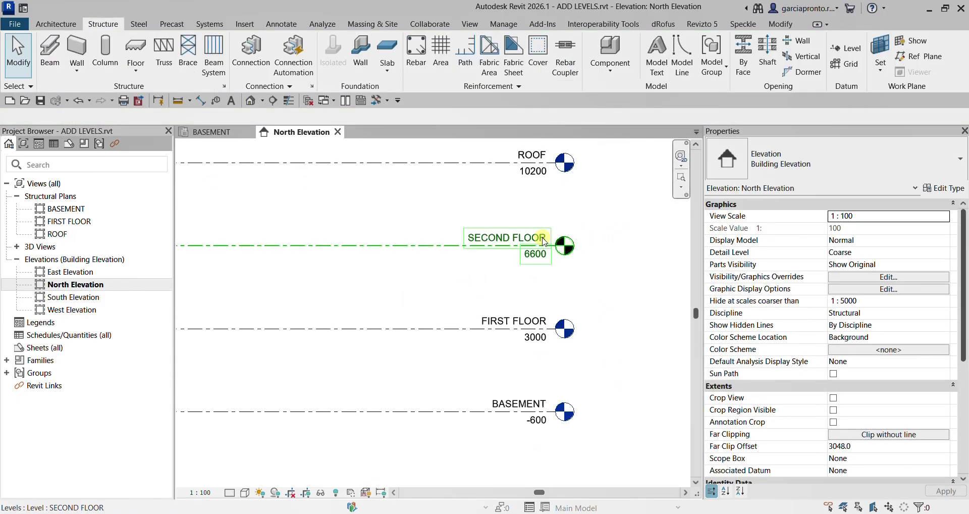
middle_drag(487, 270, 514, 297)
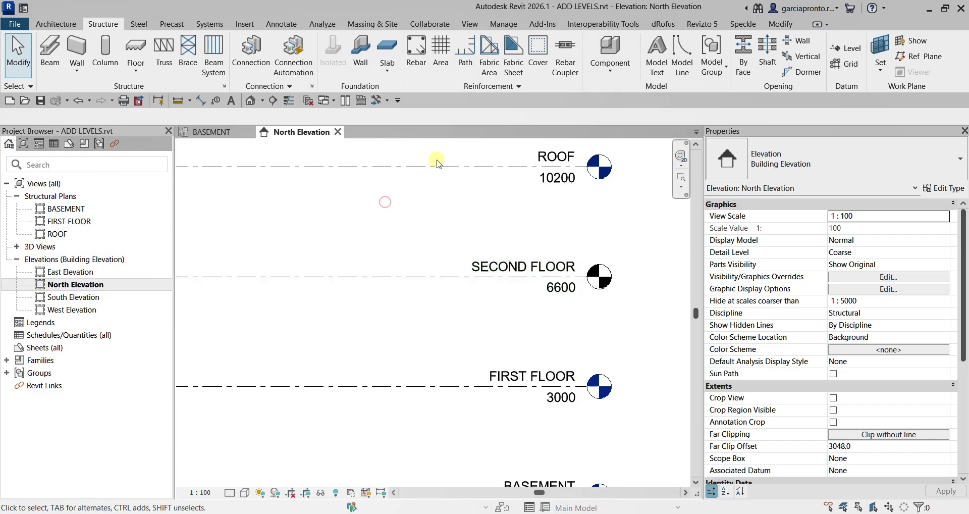
click(394, 167)
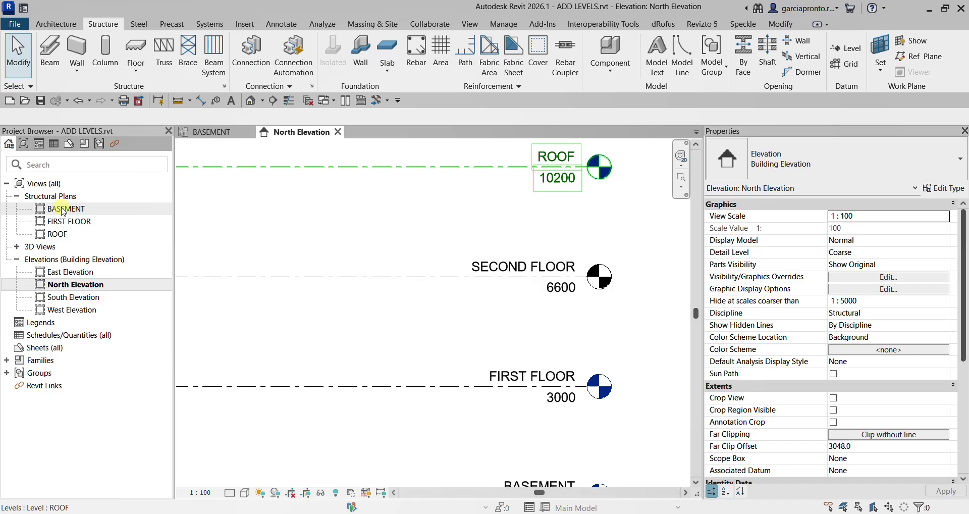
key(Escape)
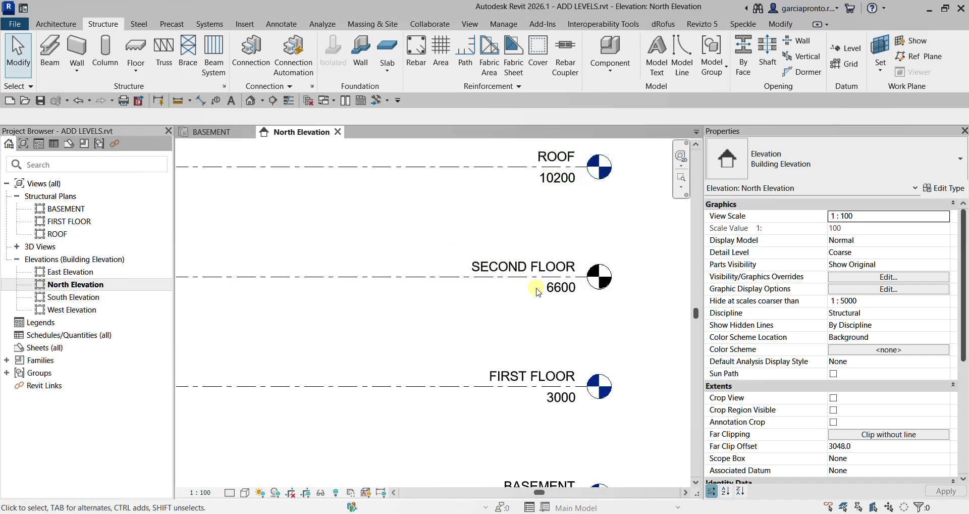
Start a new structural plan view and choose the SECOND FLOOR level for it.
click(469, 24)
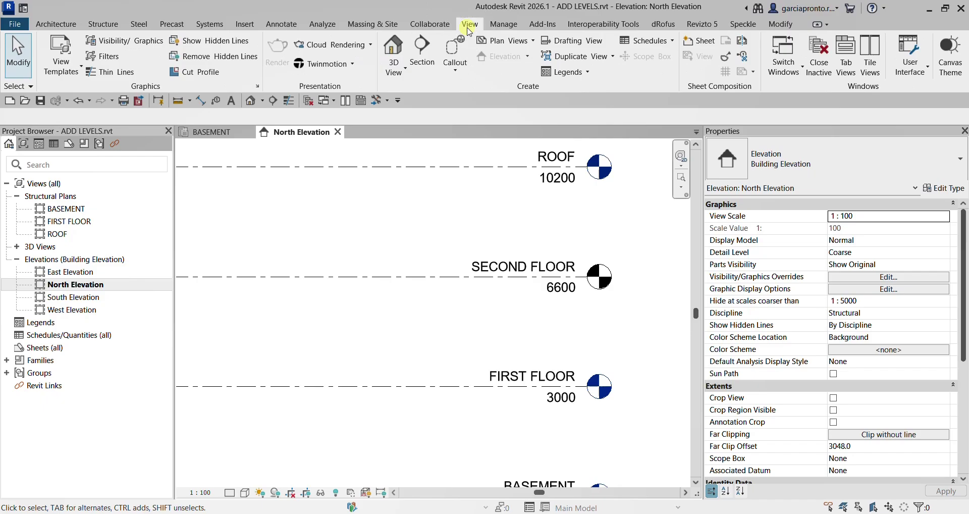
click(533, 43)
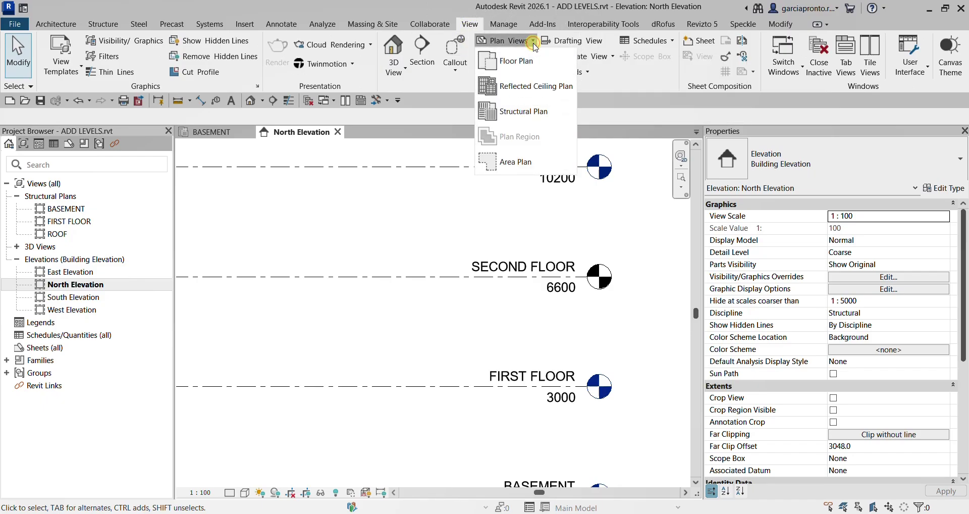
click(519, 113)
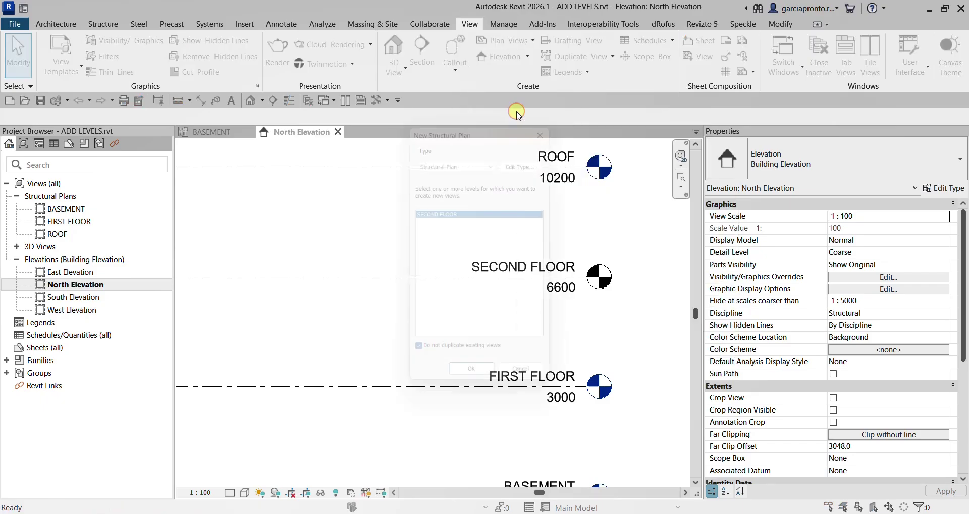
click(434, 212)
drag(486, 121, 343, 112)
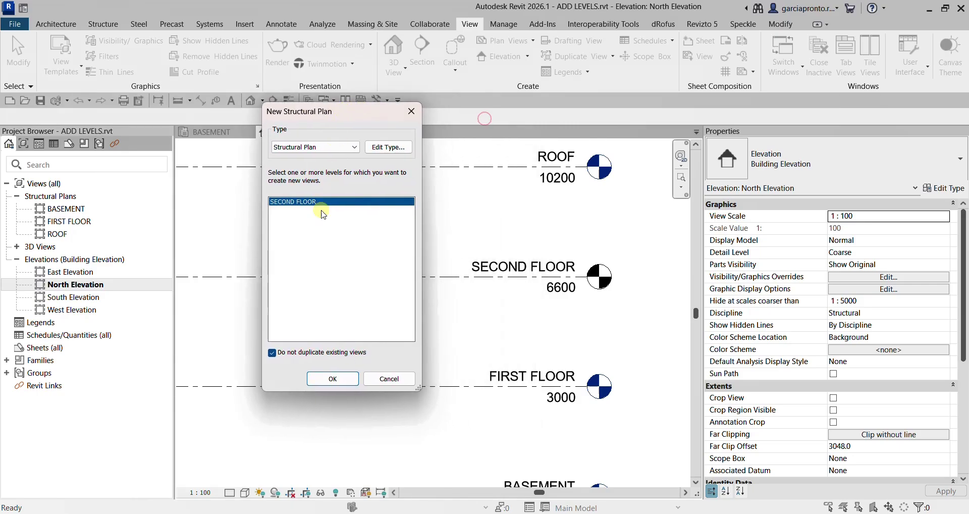
click(310, 208)
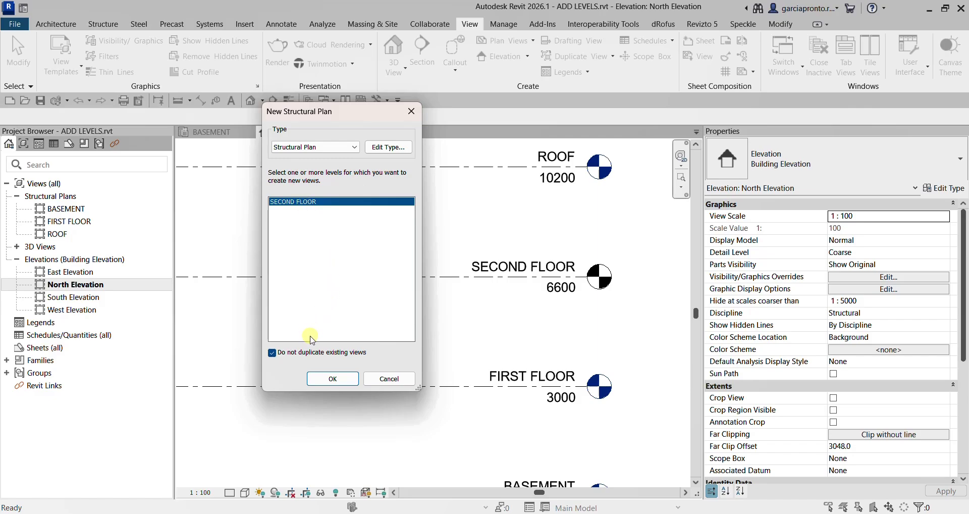
Allow duplicating existing views to look through all available levels, and turn Do not duplicate existing views on again.
click(272, 353)
click(272, 353)
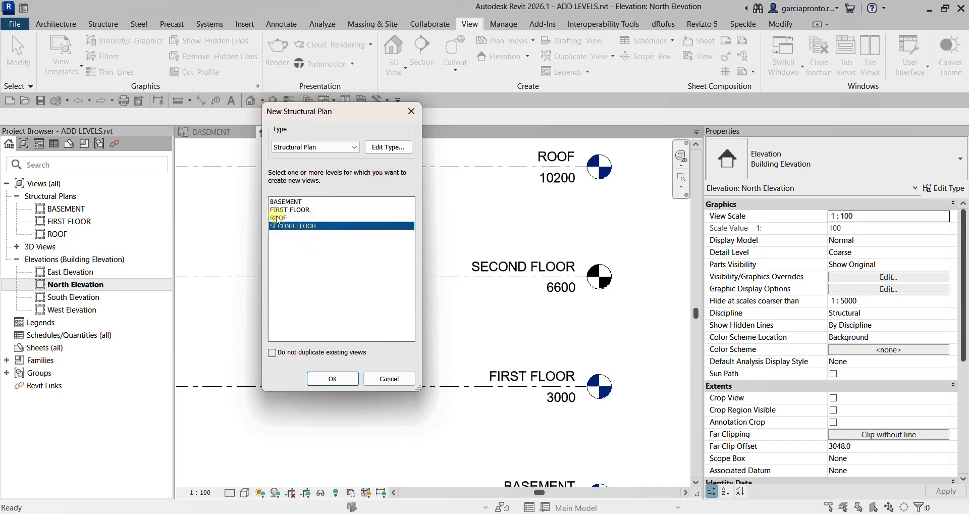
click(278, 218)
click(287, 202)
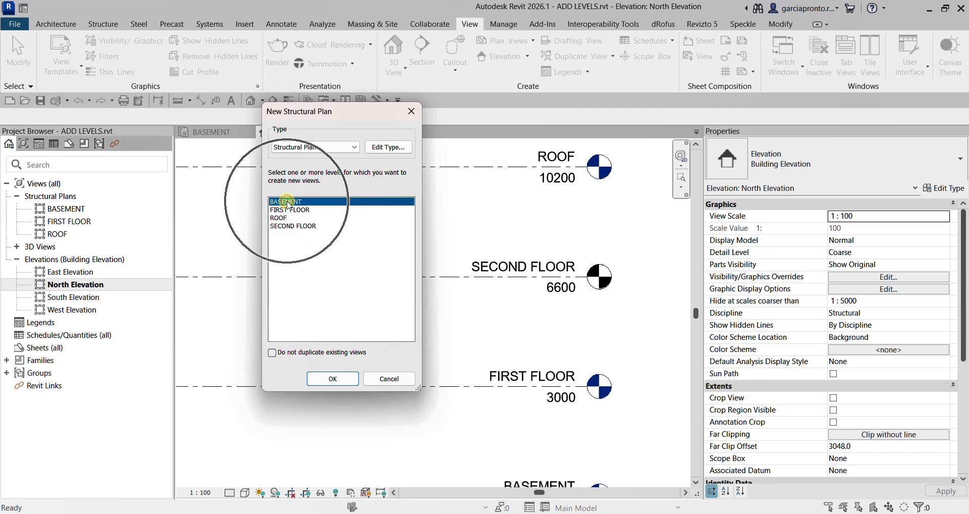
click(293, 210)
click(327, 212)
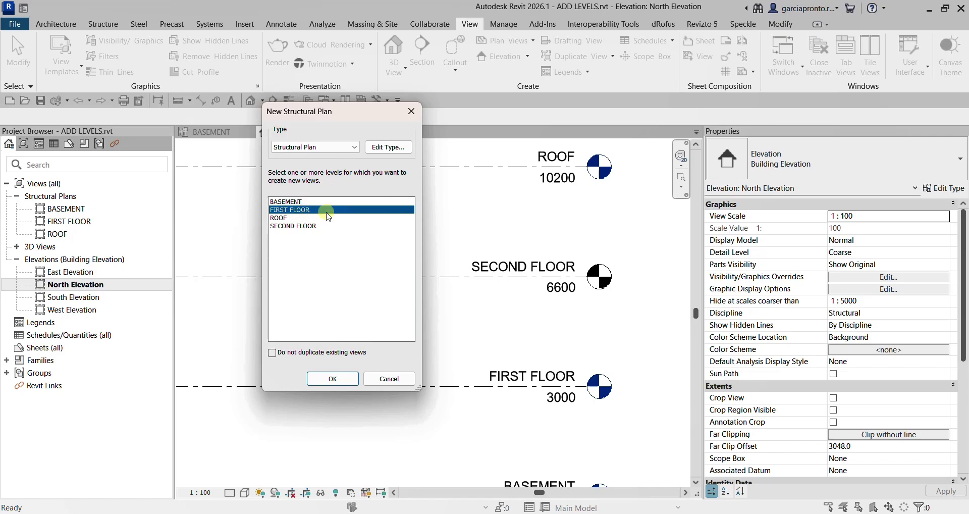
click(277, 218)
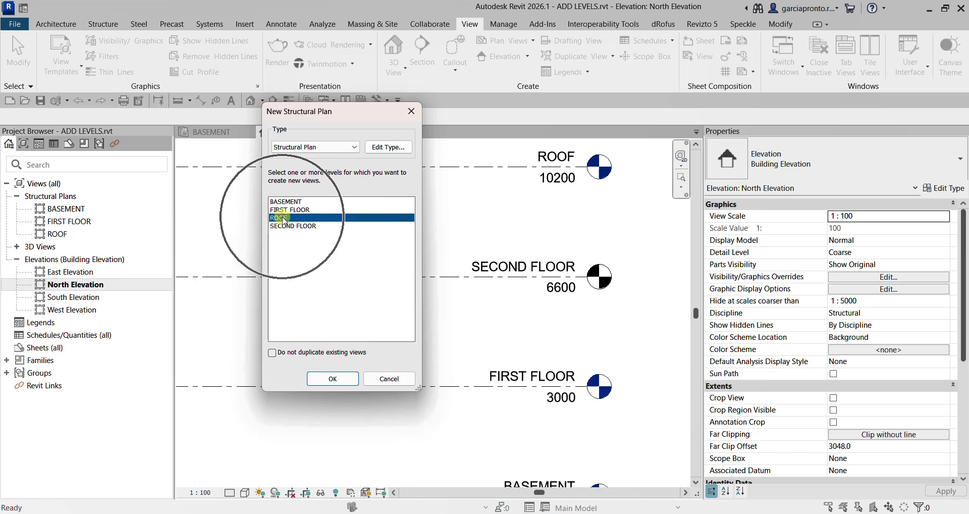
click(273, 353)
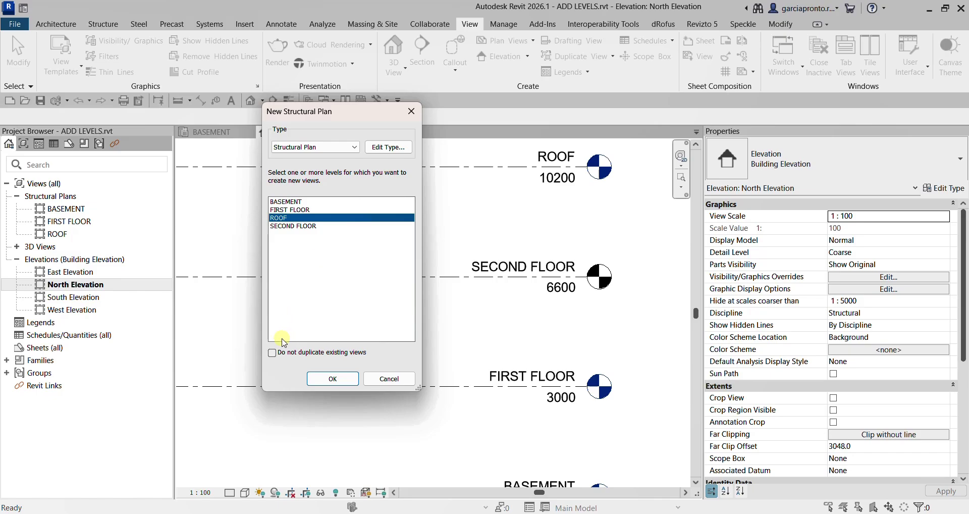
click(273, 353)
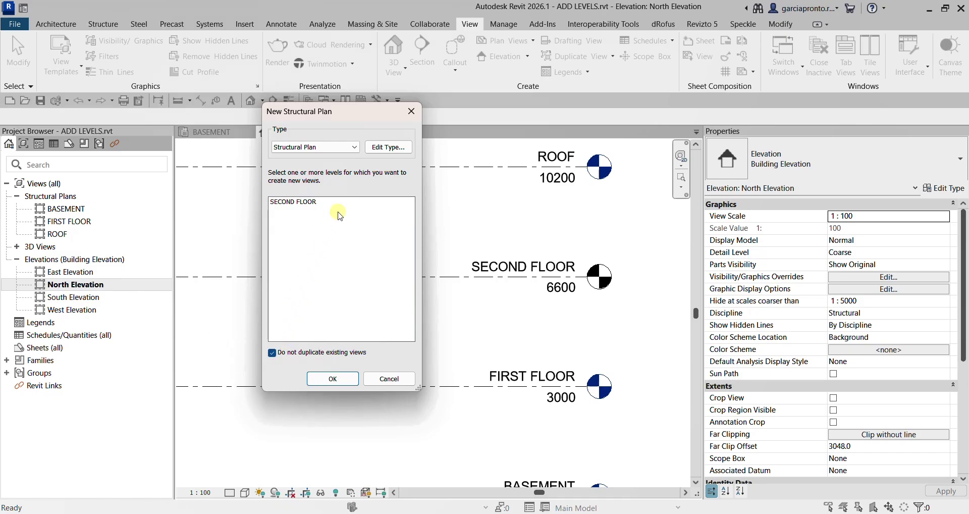
Select SECOND FLOOR and create its structural plan view.
click(298, 207)
click(300, 209)
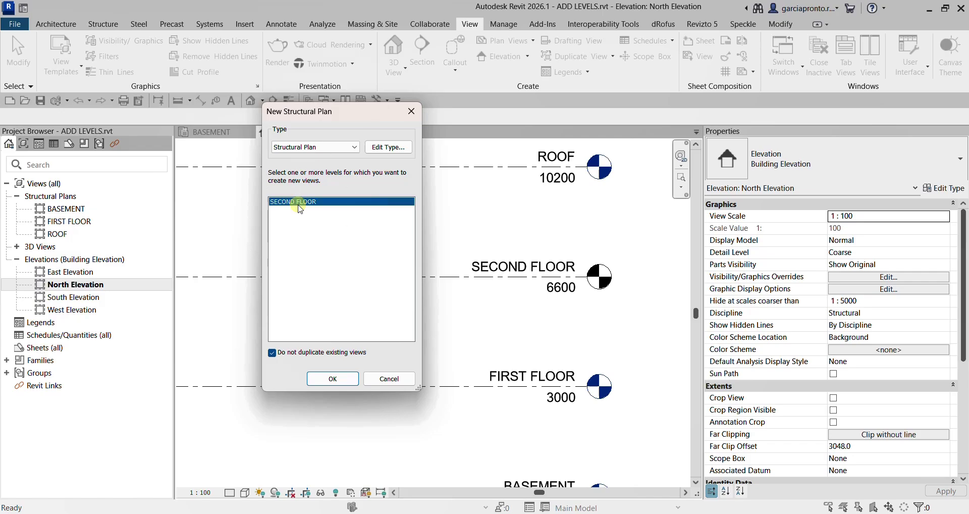
click(301, 208)
click(330, 379)
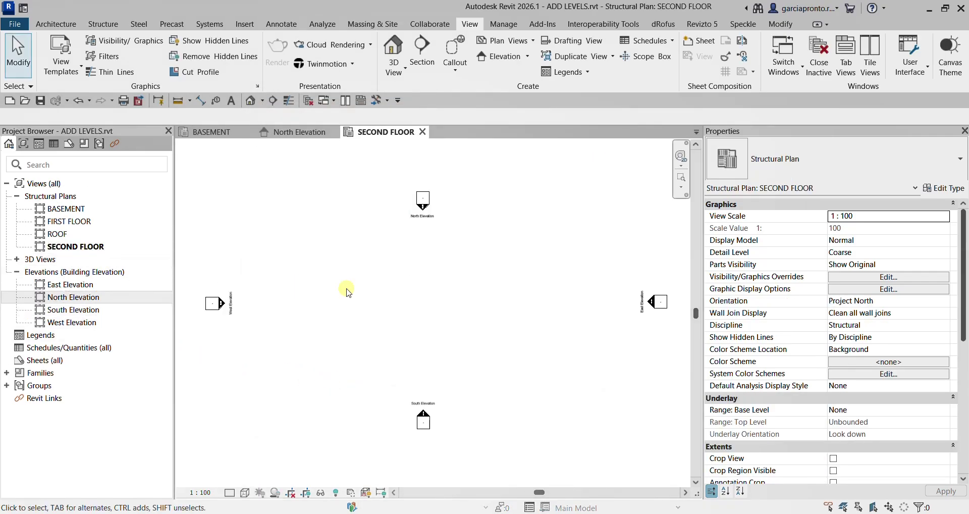
Return to the North Elevation and compare its level heads with the listed structural plans.
click(466, 303)
click(85, 298)
click(85, 299)
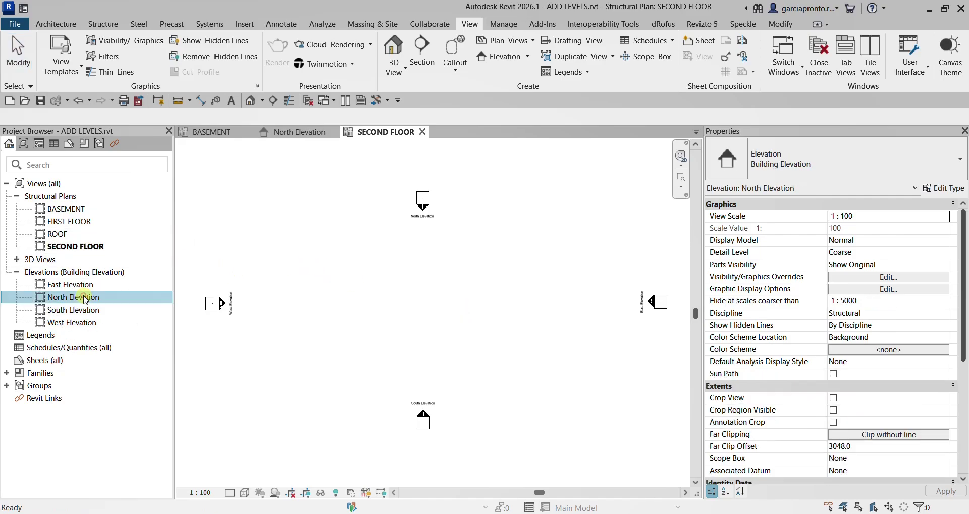
middle_drag(527, 326, 435, 294)
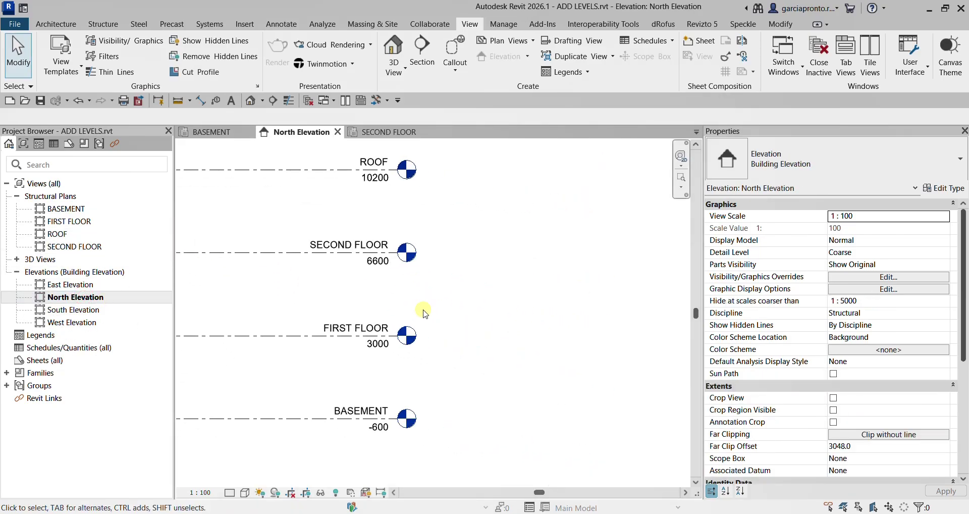
click(418, 261)
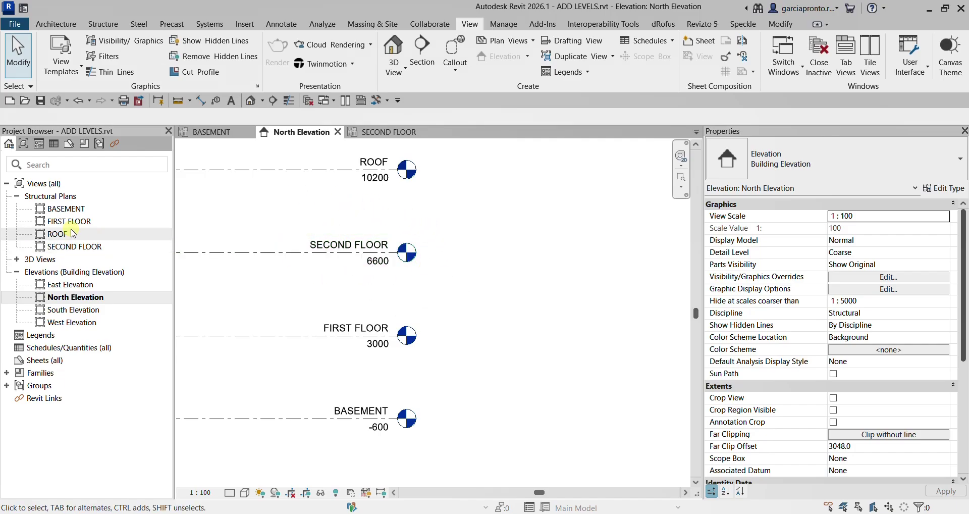
click(79, 248)
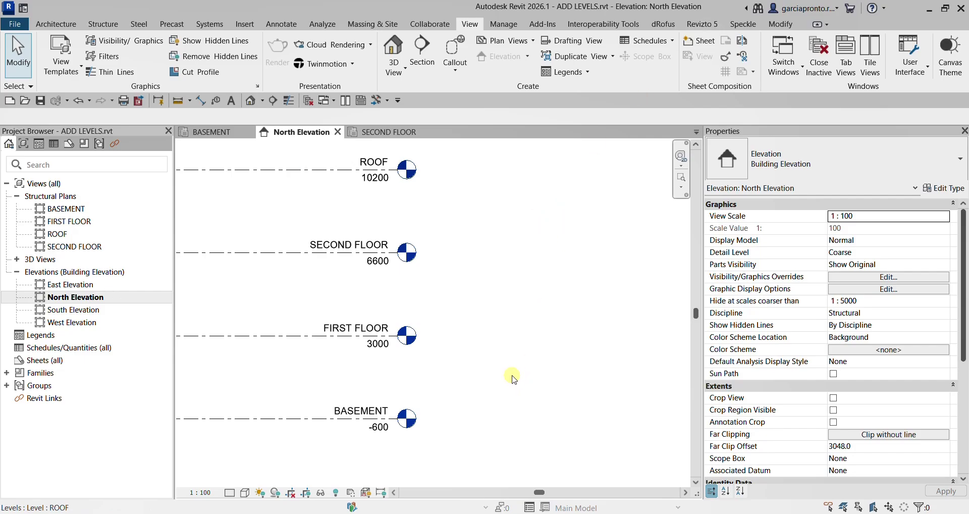
Enable Symbol at End 1 Default in the 6mm Head type properties of the ROOF level and accept the change.
scroll(512, 377, down, 4)
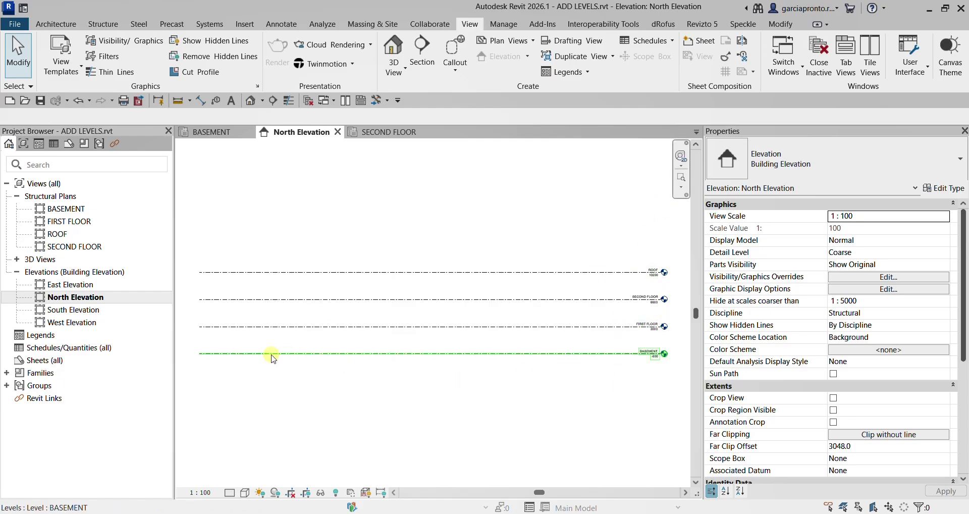
scroll(190, 273, up, 3)
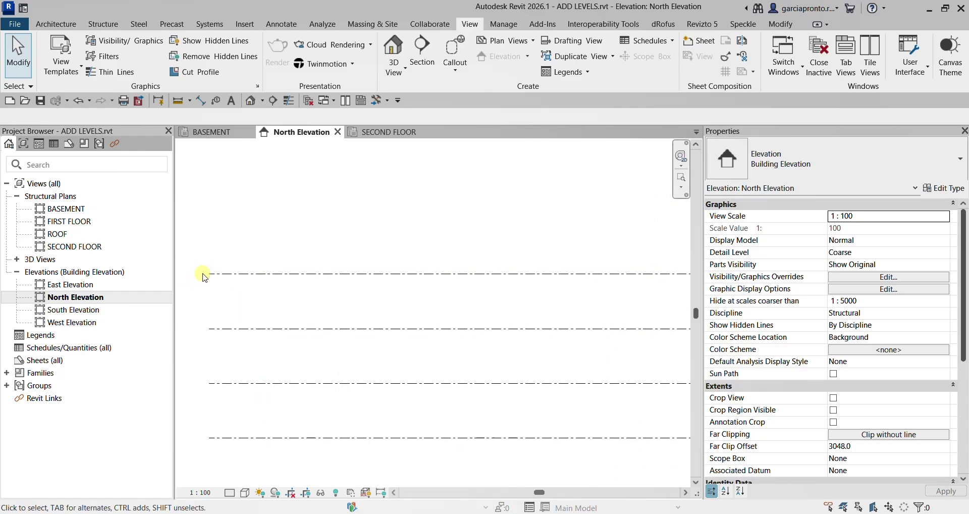
click(230, 274)
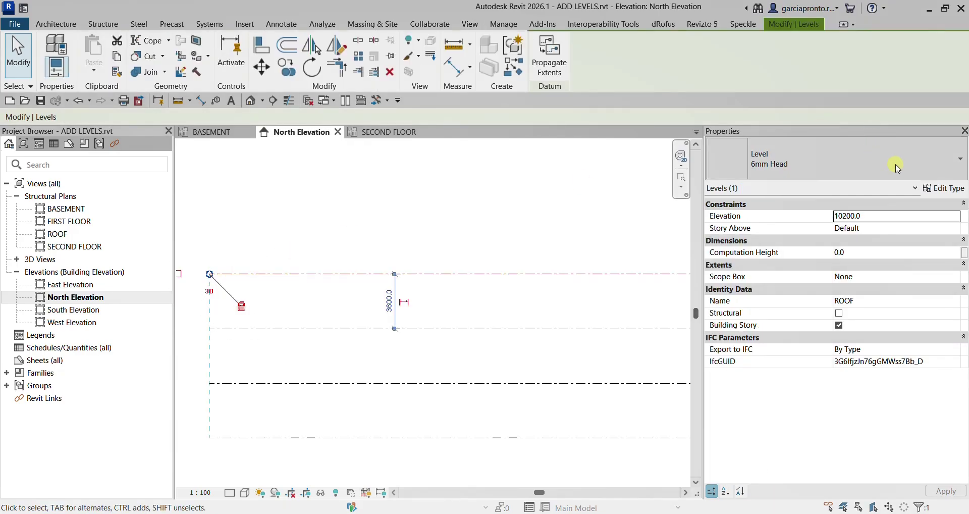
click(943, 192)
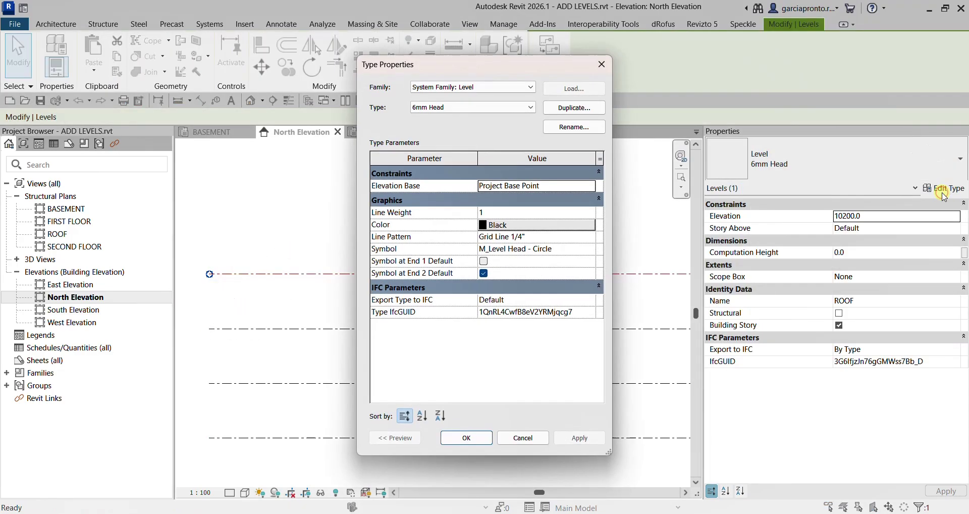
click(483, 262)
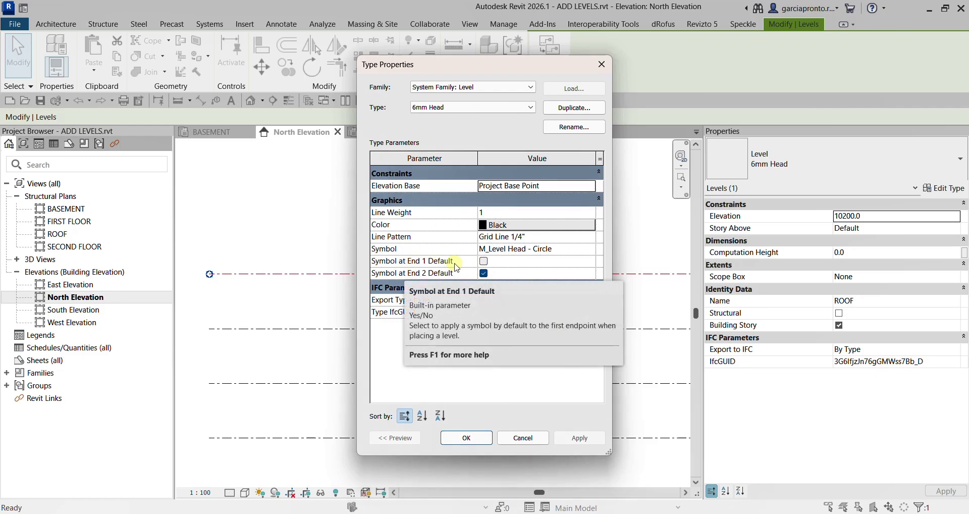
click(483, 262)
click(484, 262)
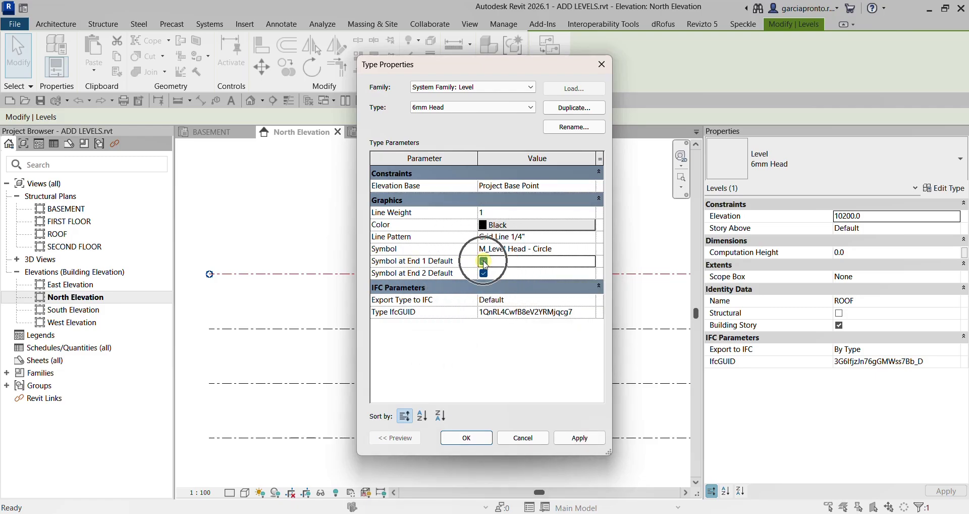
click(472, 438)
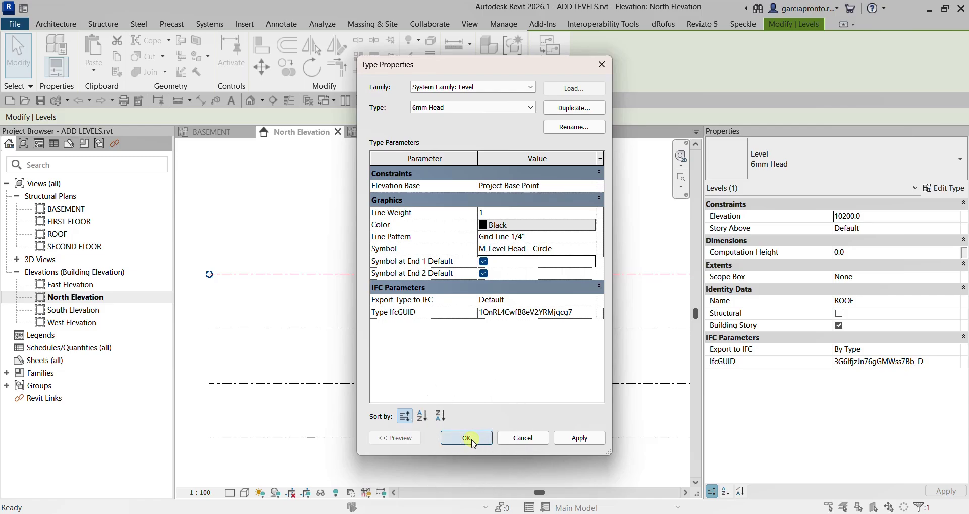